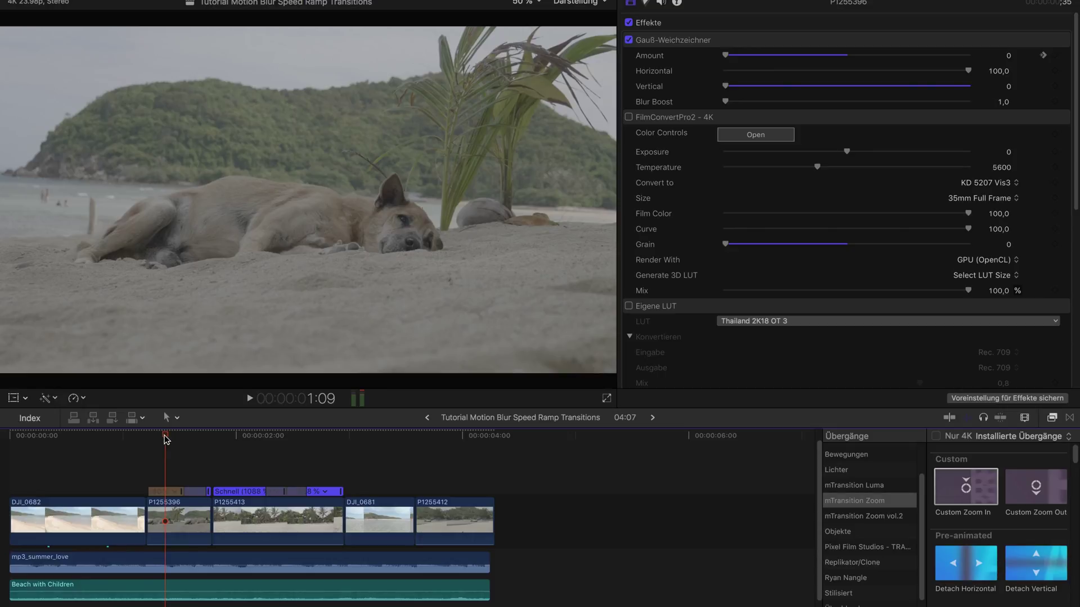
pyautogui.moveTo(176, 444); pyautogui.dragTo(151, 439)
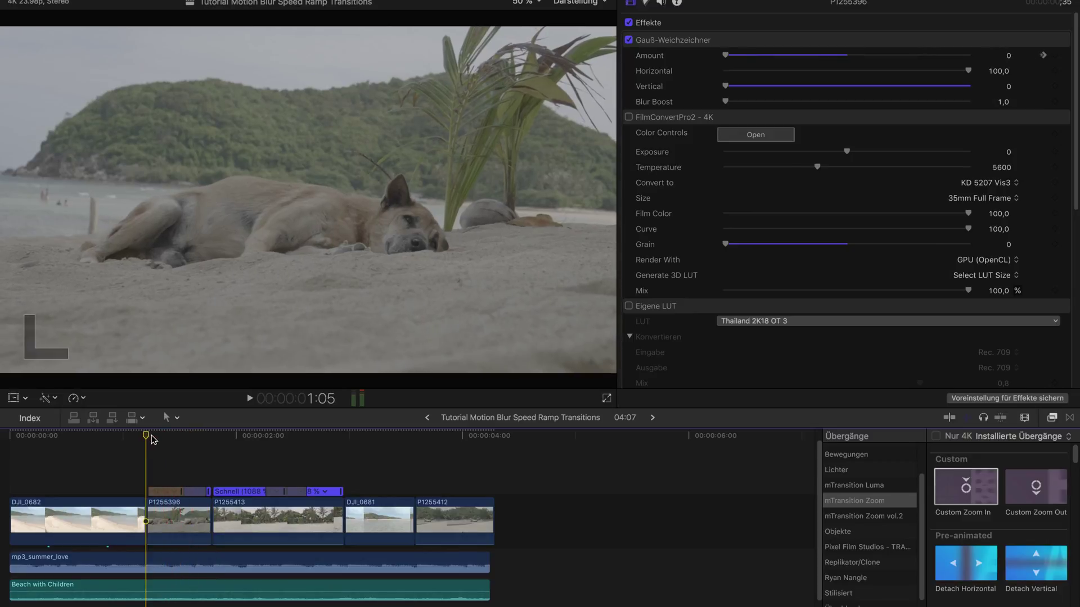
pyautogui.press('space')
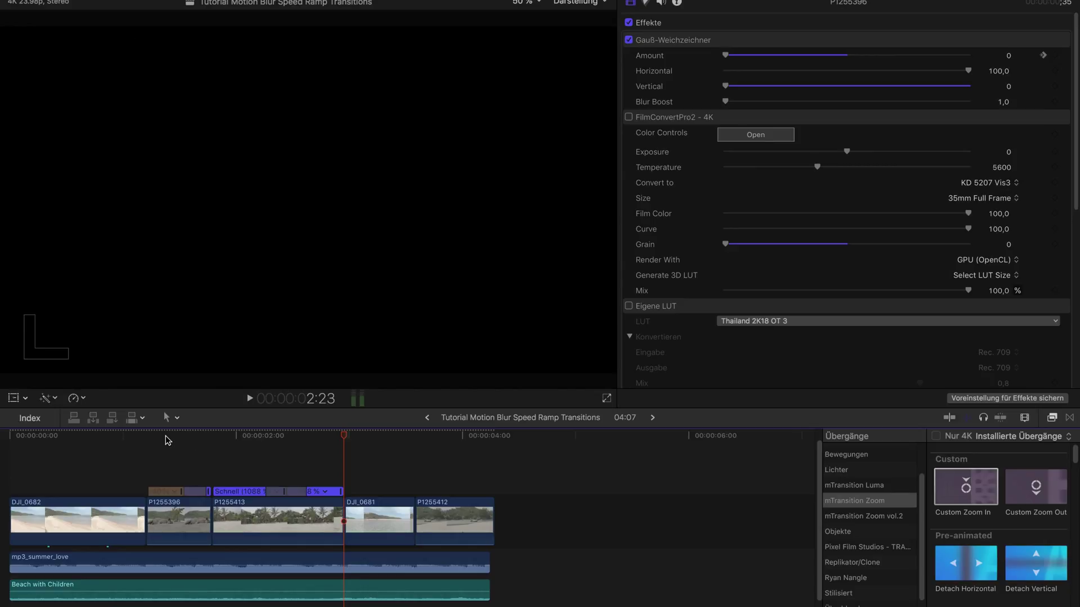
pyautogui.click(147, 436)
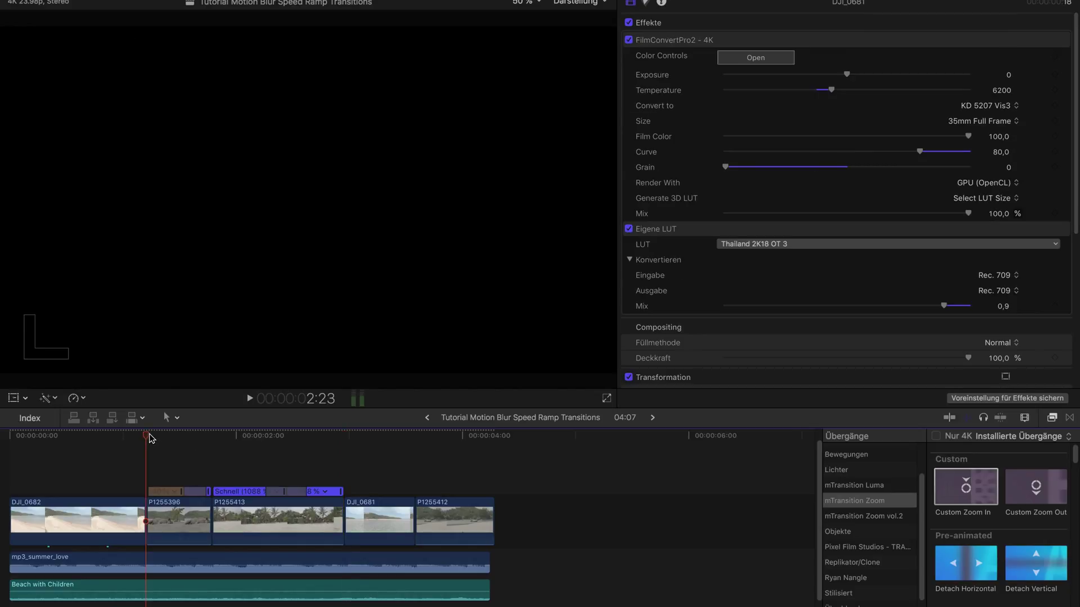
pyautogui.press('space')
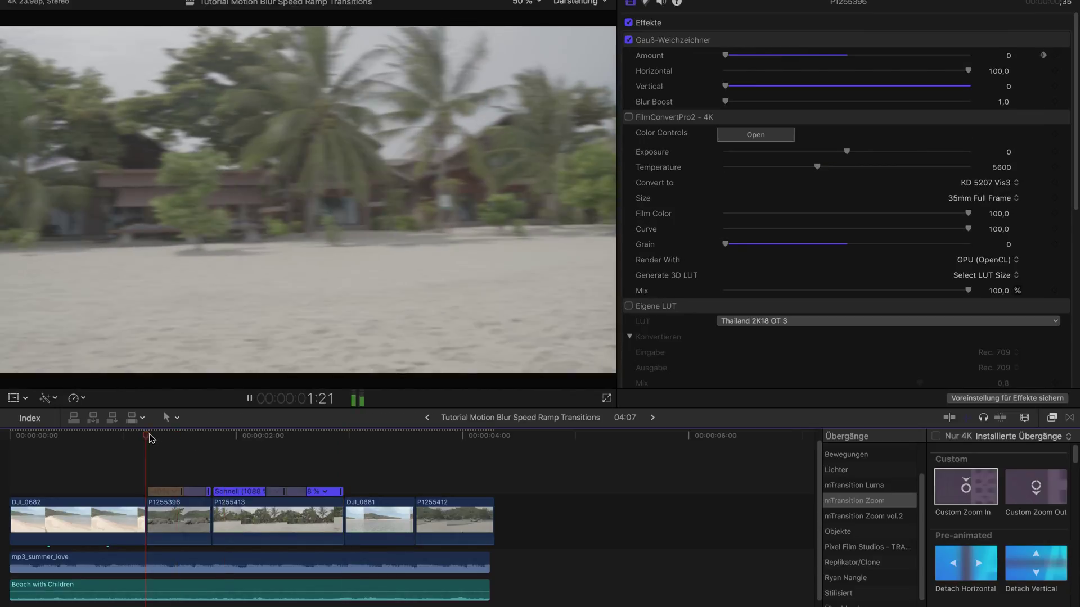
pyautogui.click(147, 437)
pyautogui.click(149, 437)
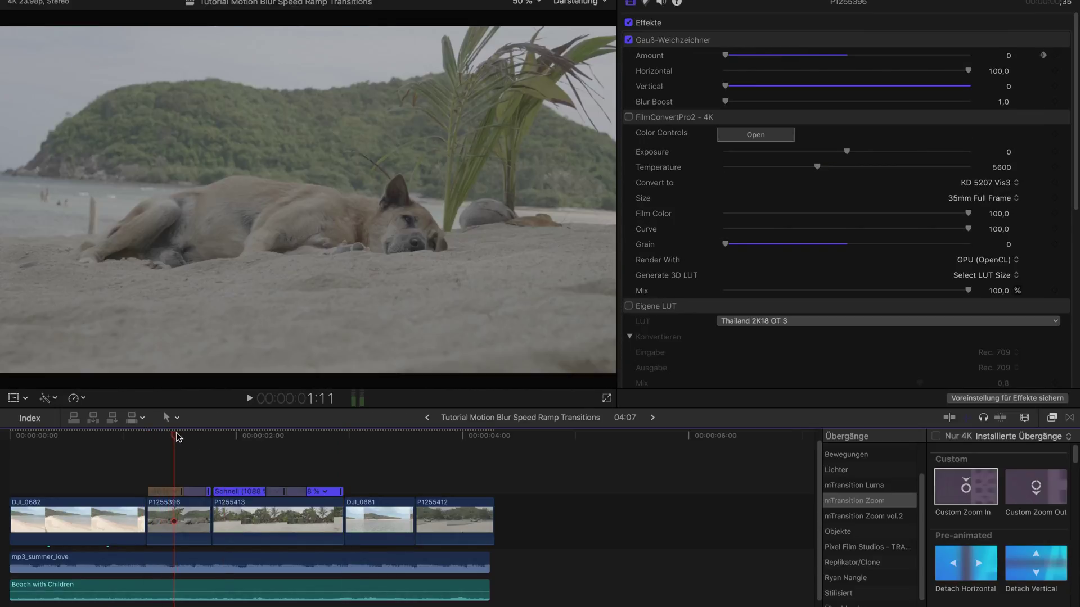
pyautogui.press('space')
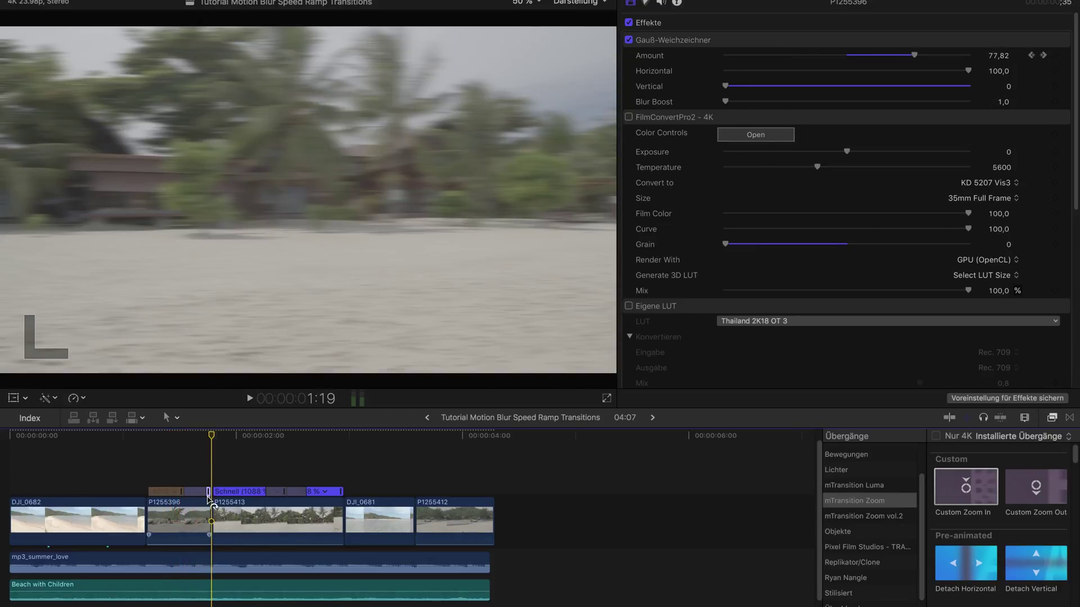
pyautogui.press('super+equal')
pyautogui.press('super+equal')
pyautogui.press('super+equal')
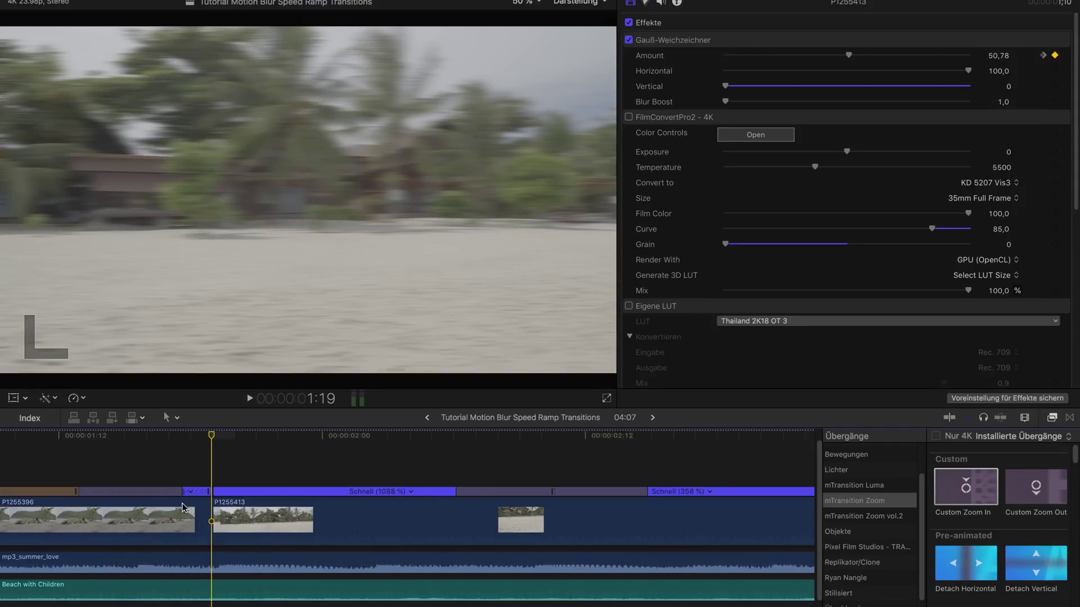
pyautogui.press('super+minus')
pyautogui.press('super+minus')
pyautogui.press('super+minus')
pyautogui.press('super+minus')
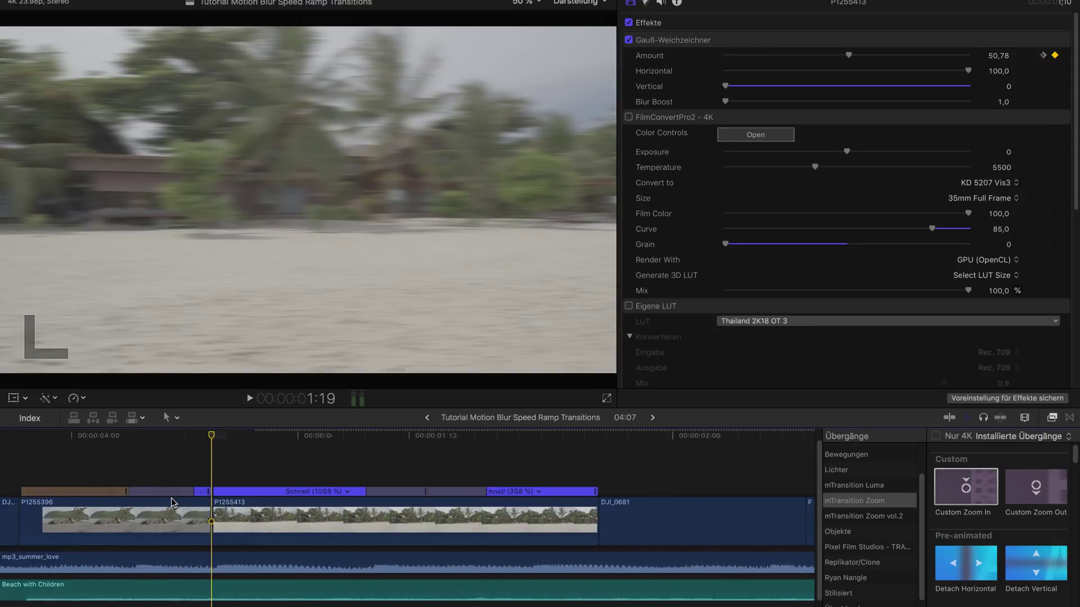
pyautogui.press('super+equal')
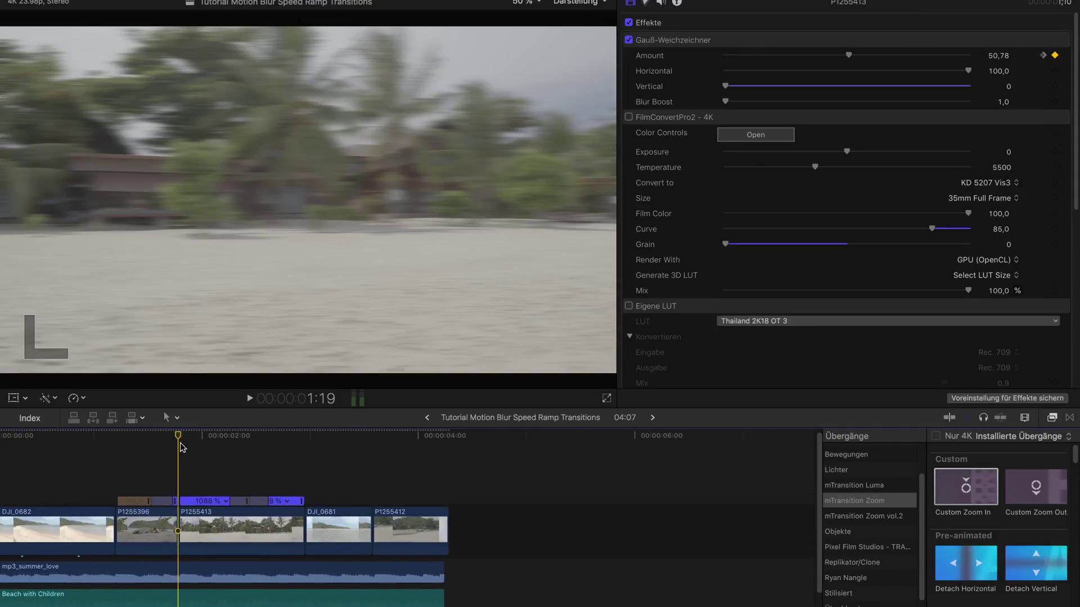
pyautogui.click(203, 439)
pyautogui.moveTo(204, 438); pyautogui.dragTo(121, 437)
# Play back the transition from 2:16 with clip P1255413 selected
pyautogui.click(275, 447)
pyautogui.click(266, 499)
pyautogui.press('l')
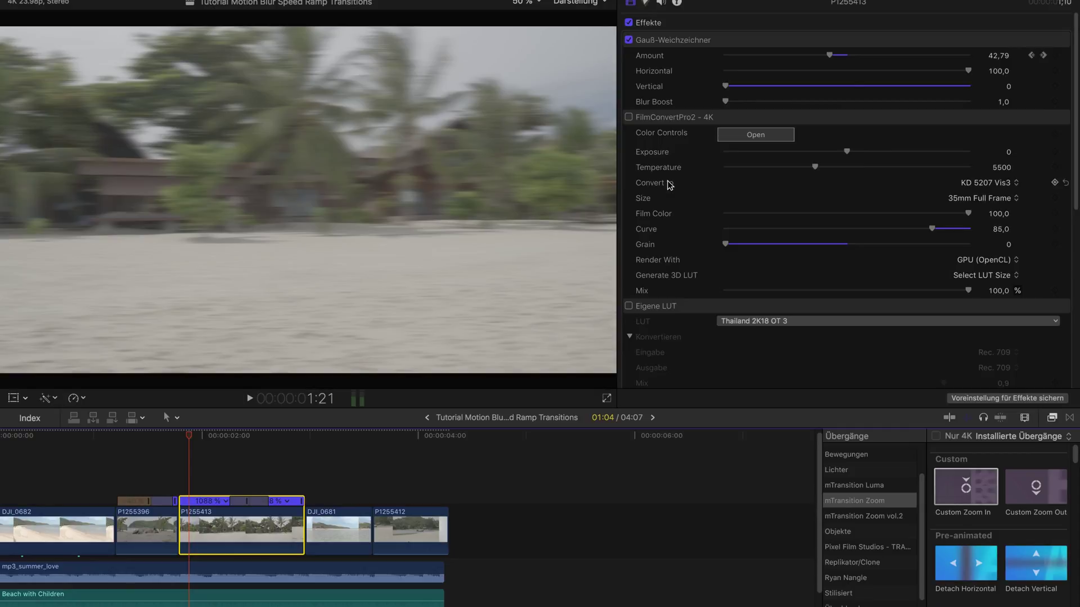
# Delete the Gauß-Weichzeichner effect from the dog clip P1255396
pyautogui.click(664, 41)
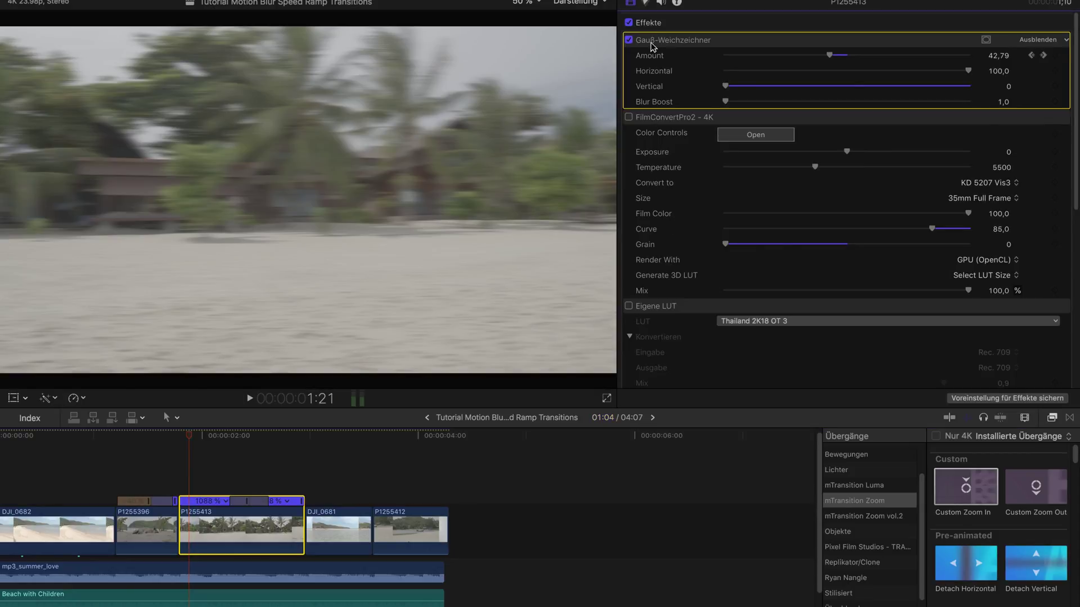
pyautogui.click(167, 531)
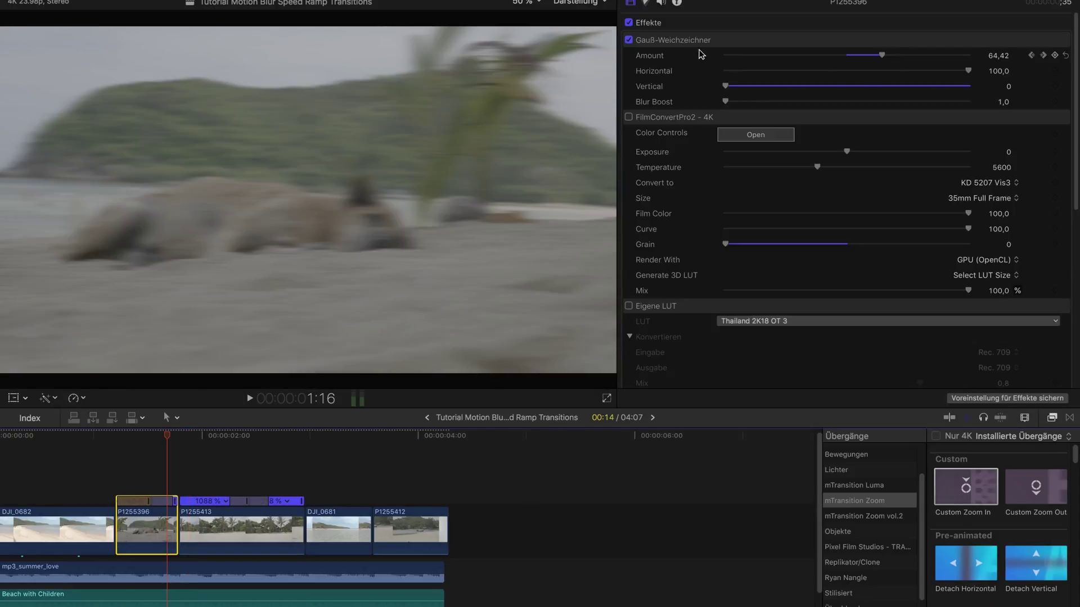
pyautogui.click(699, 42)
pyautogui.press('Delete')
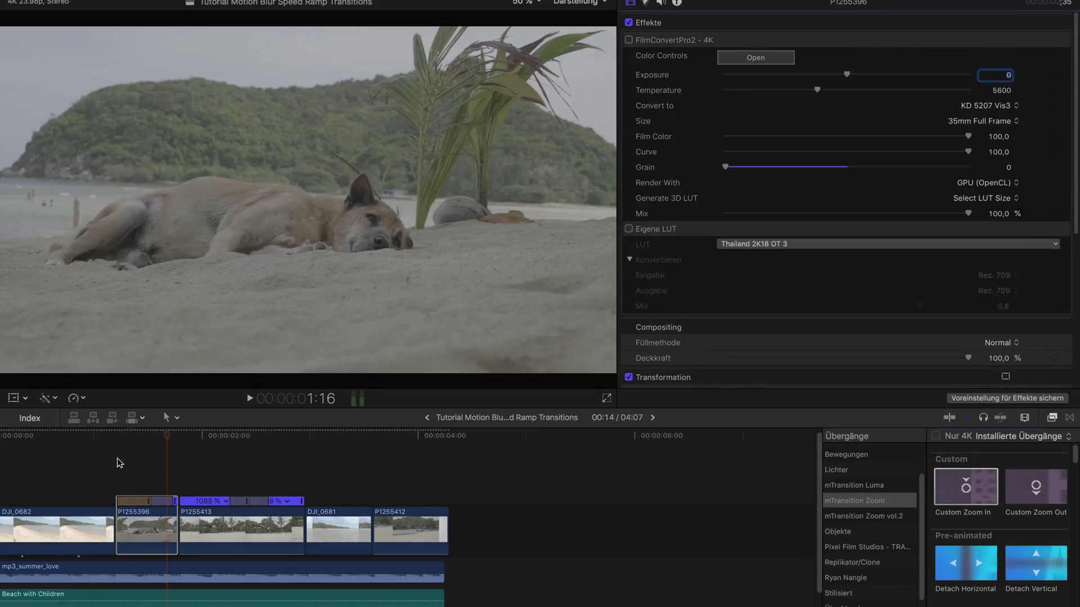
# Review the unblurred transition, then reselect clip P1255396 at 1:11
pyautogui.click(116, 460)
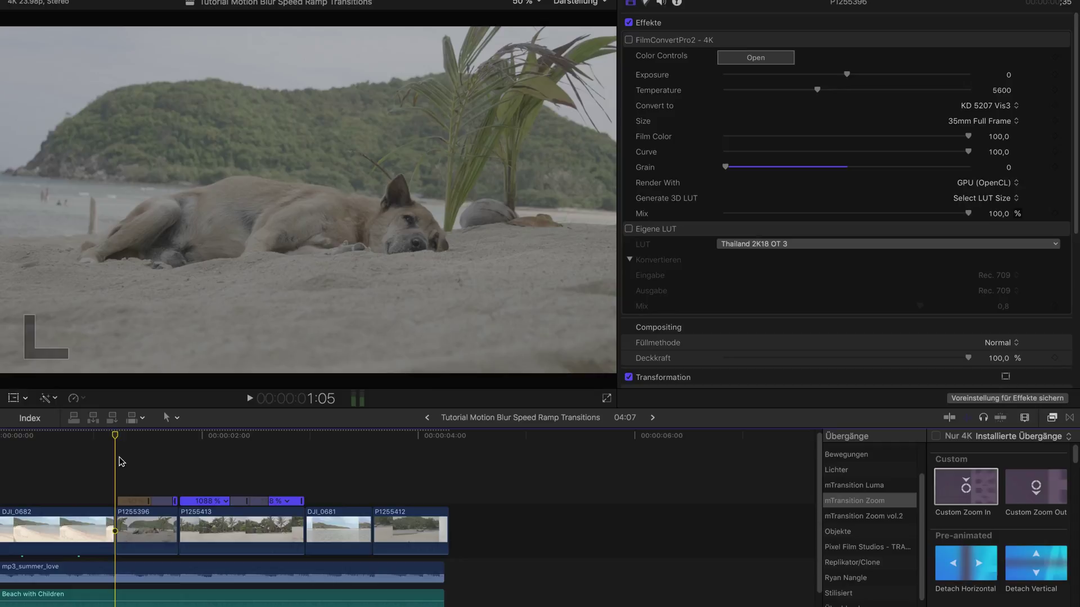
pyautogui.press('space')
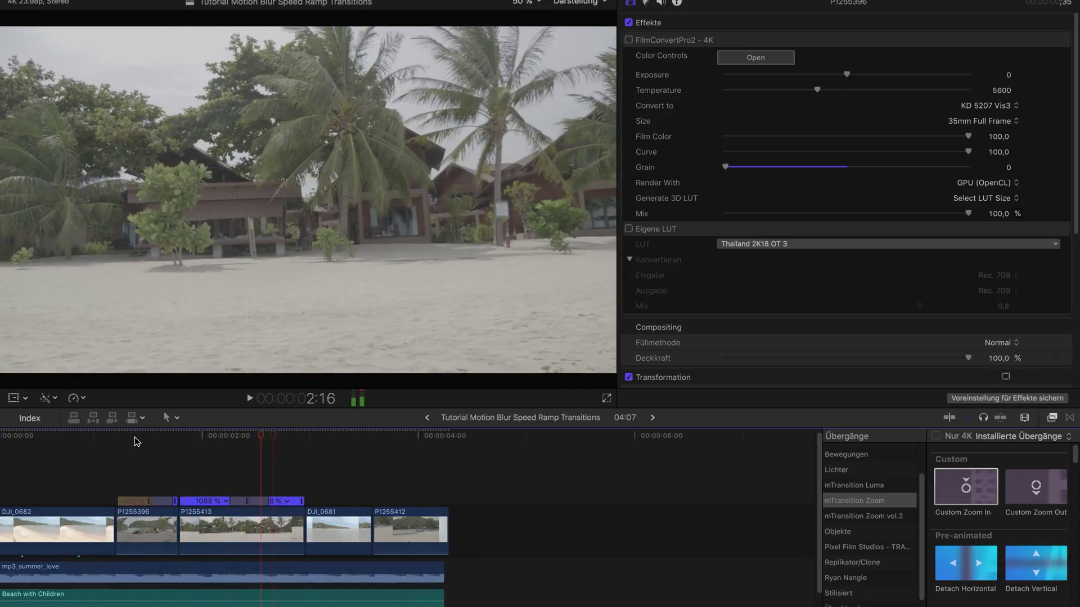
pyautogui.press('space')
pyautogui.moveTo(272, 440); pyautogui.dragTo(141, 422)
pyautogui.press('l')
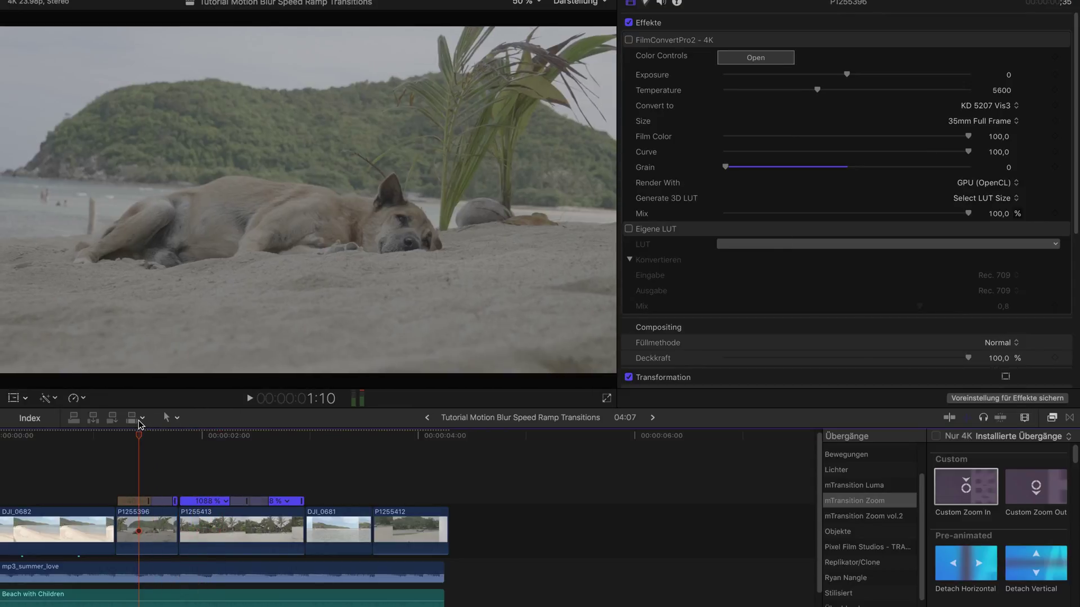
pyautogui.press('space')
pyautogui.press('space')
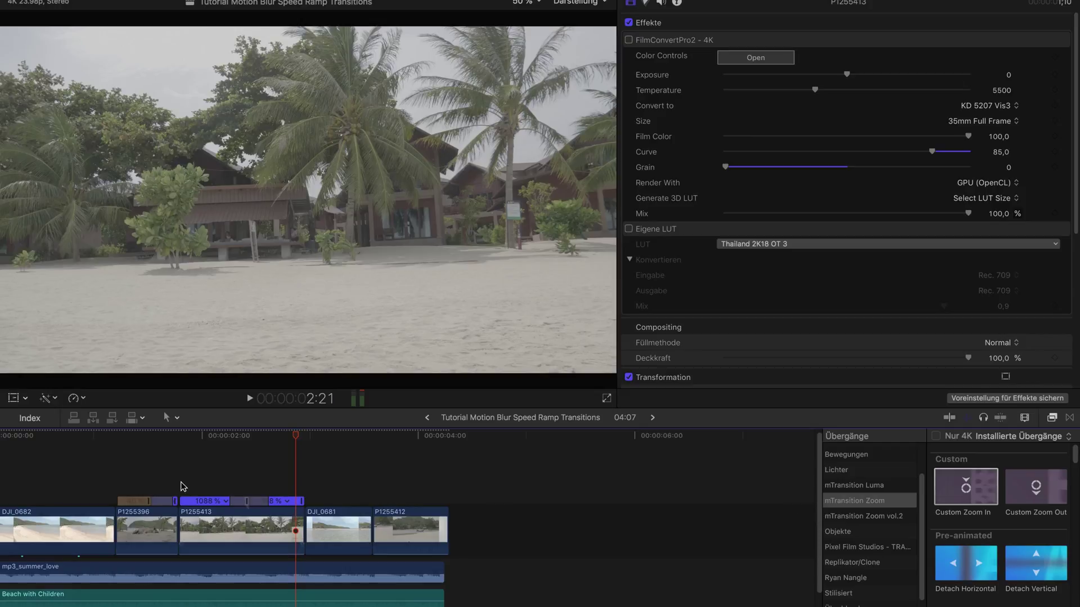
pyautogui.click(146, 473)
pyautogui.press('c')
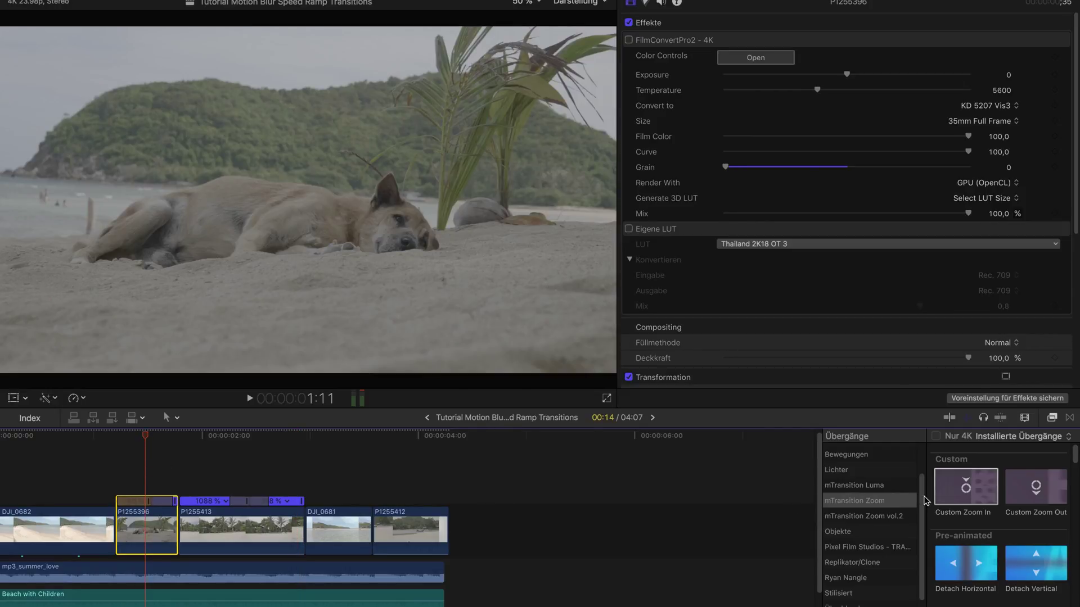
# Apply Gauß-Weichzeichner from the Unschärfe category to P1255396 at default Amount 50
pyautogui.click(1052, 417)
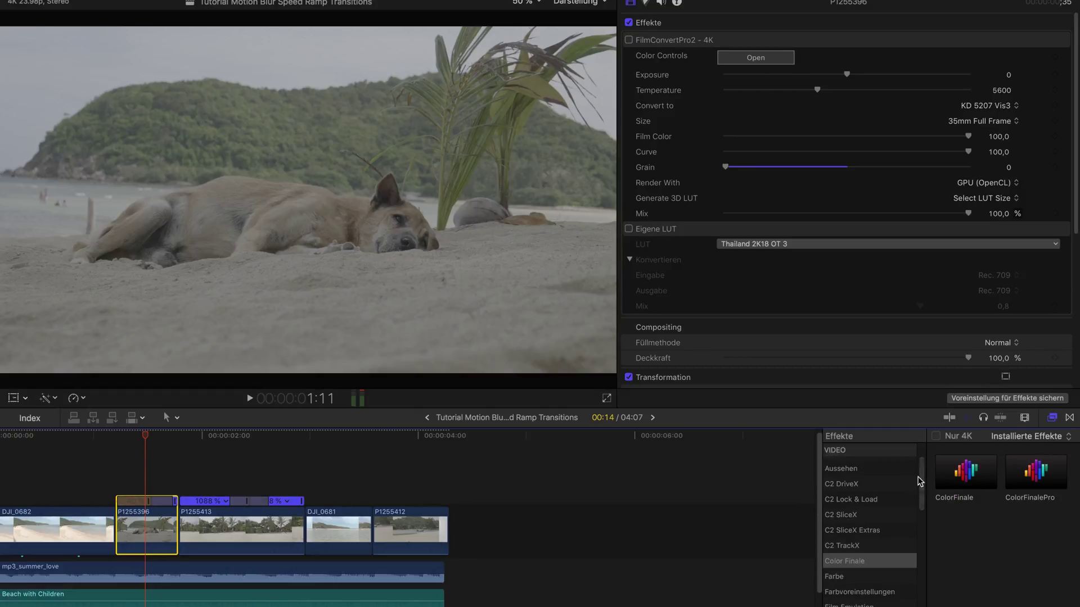
pyautogui.scroll(-5, 922, 518)
pyautogui.scroll(-4, 921, 540)
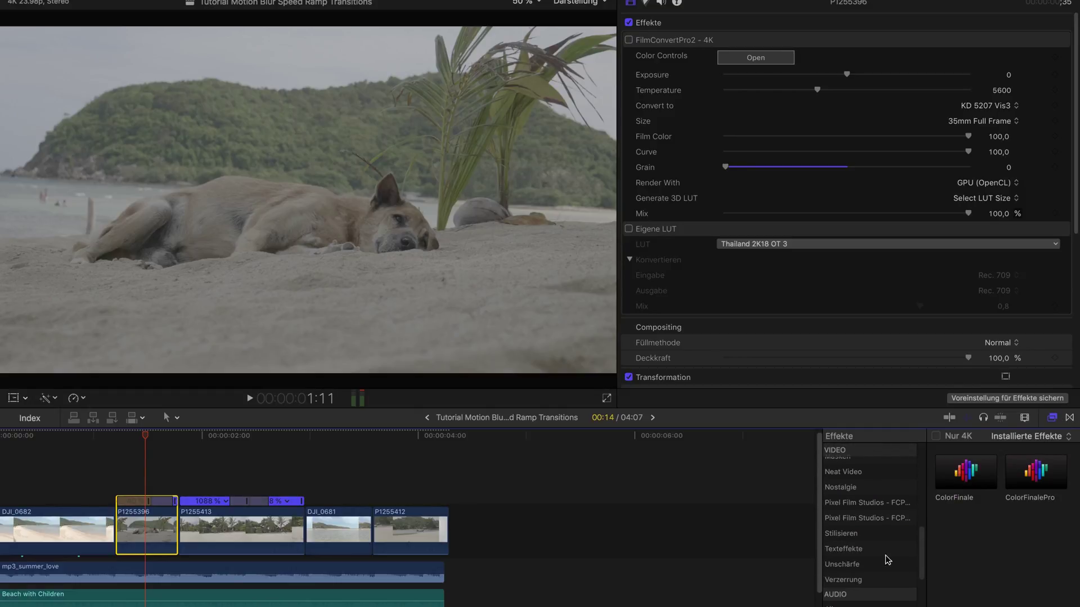
pyautogui.click(842, 564)
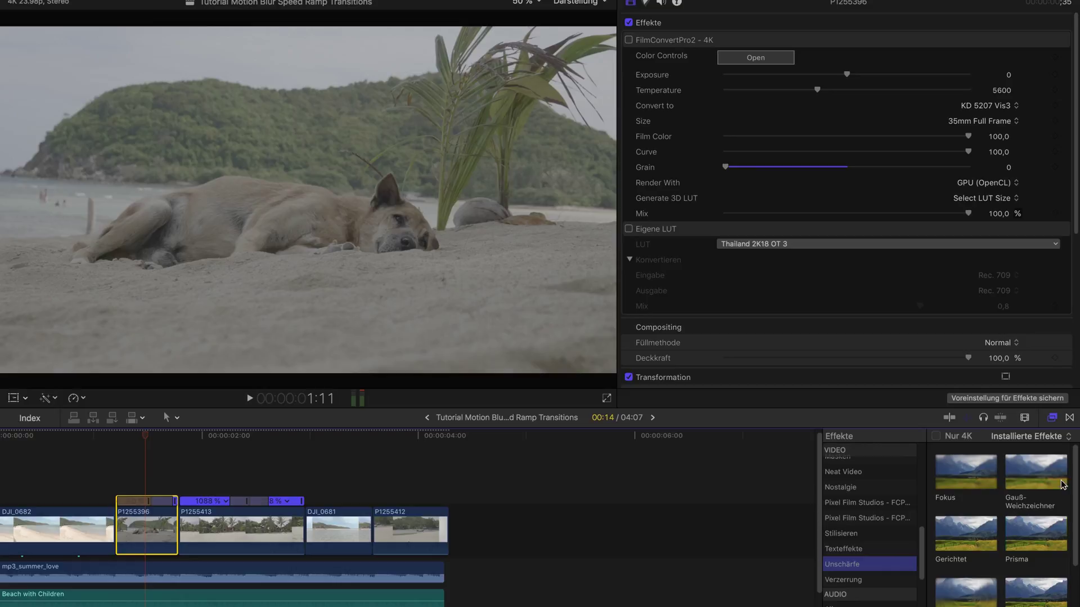
pyautogui.doubleClick(1032, 481)
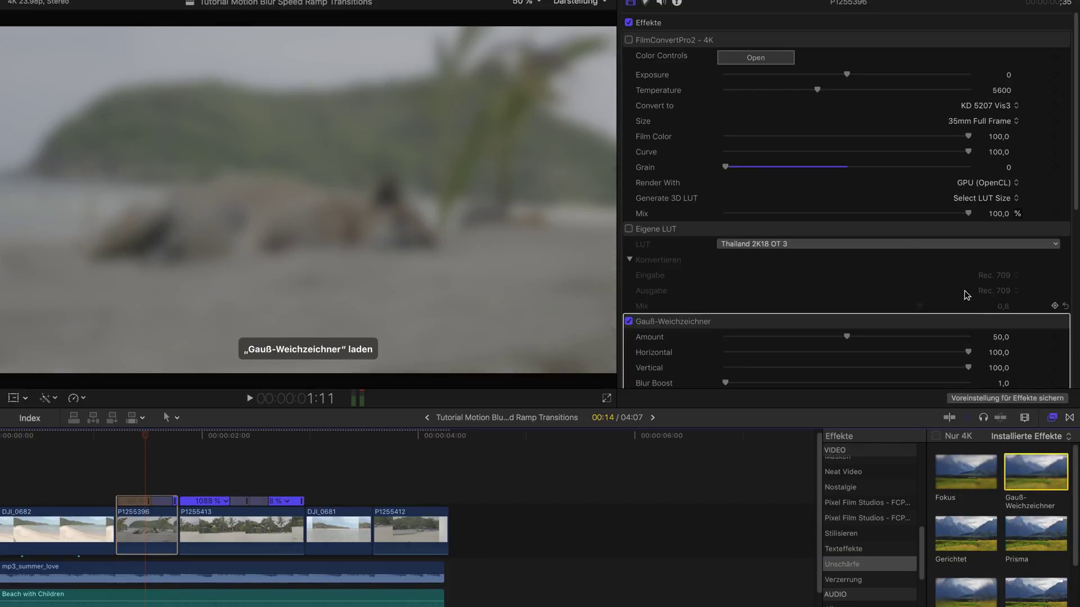
pyautogui.scroll(-3, 731, 289)
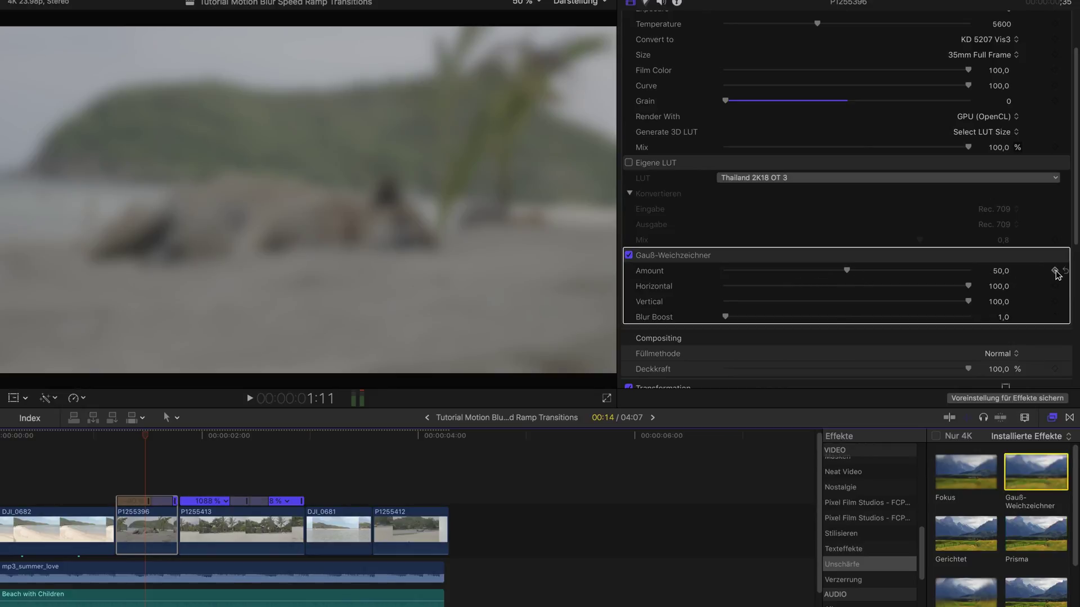
# Keyframe the blur Amount at 0 at 1:12 on the dog clip
pyautogui.click(151, 438)
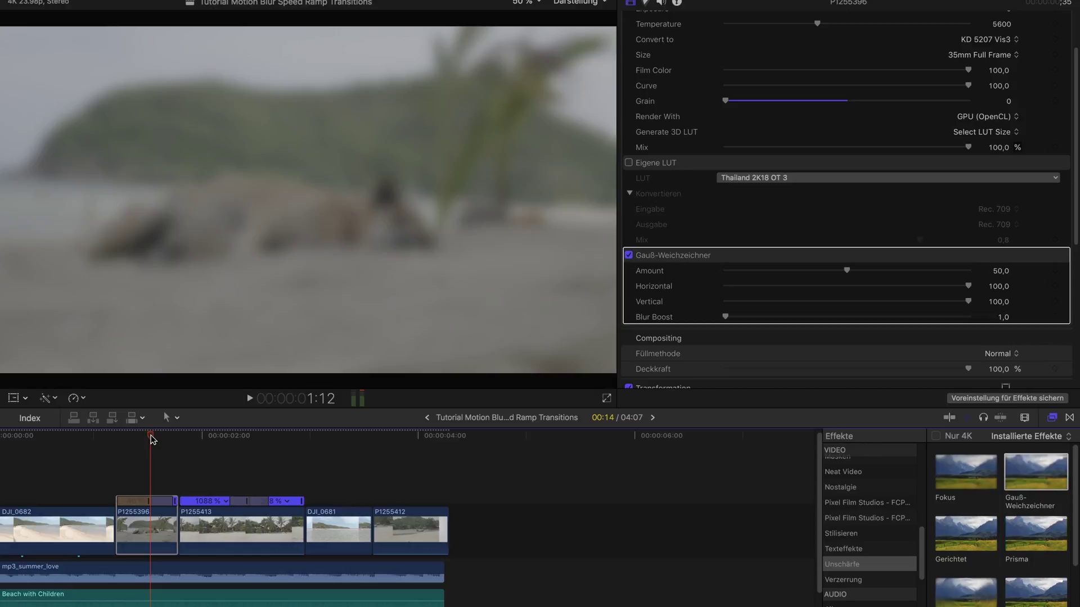
pyautogui.click(1052, 274)
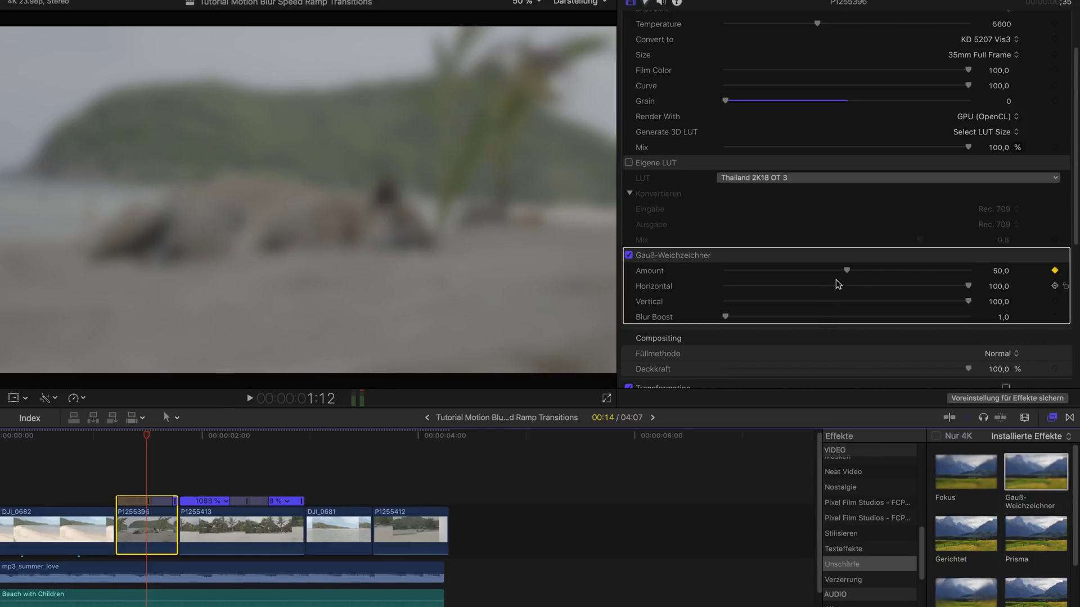
pyautogui.moveTo(849, 274); pyautogui.dragTo(725, 272)
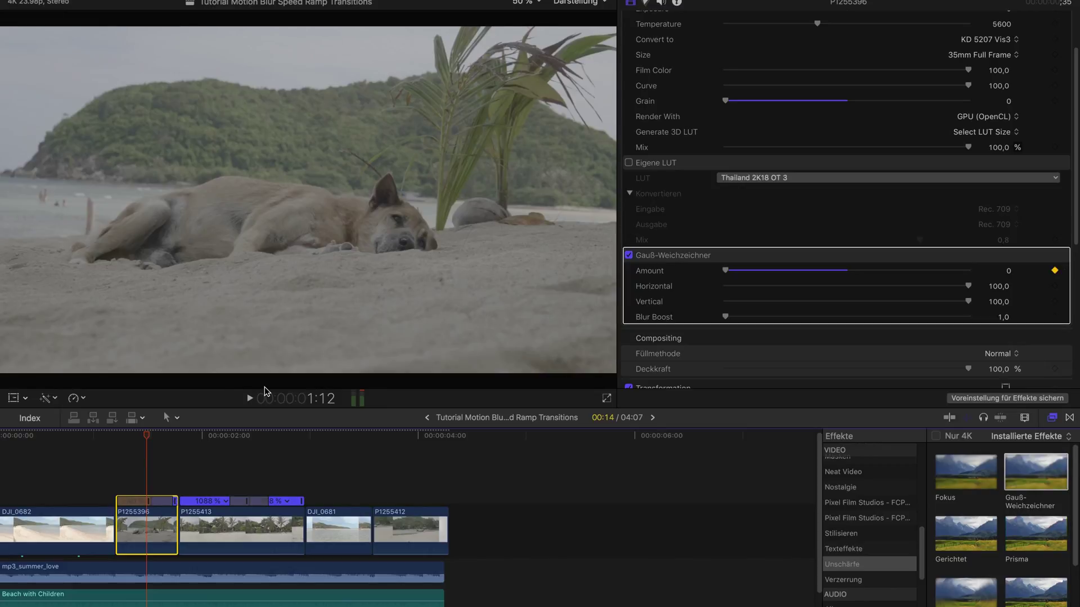
# Add a second Amount keyframe at 1:18, raising the blur to about 50
pyautogui.moveTo(155, 437); pyautogui.dragTo(109, 436)
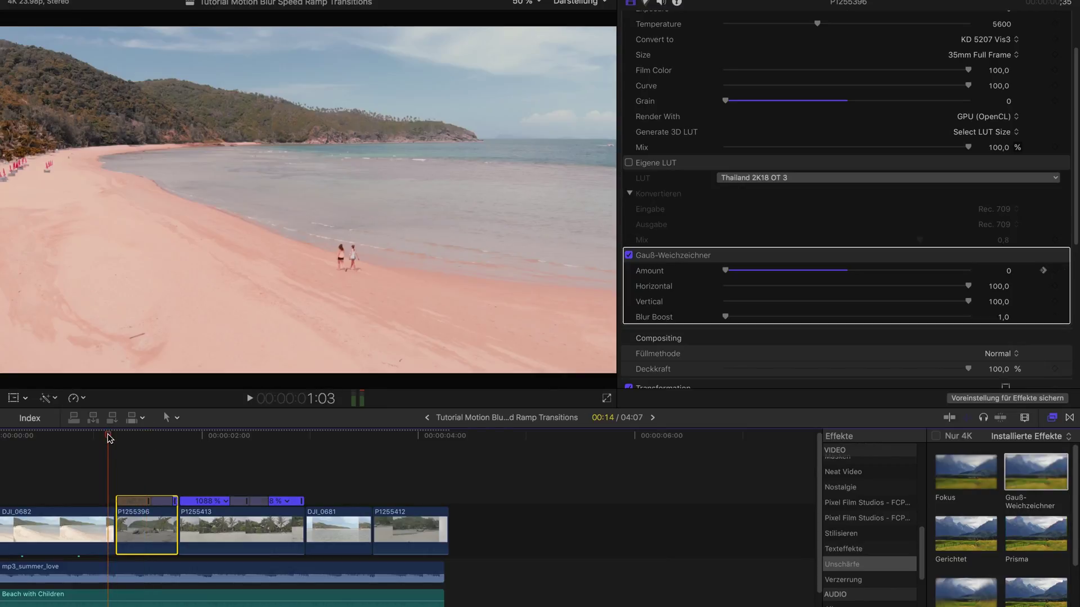
pyautogui.moveTo(109, 439); pyautogui.dragTo(181, 439)
pyautogui.press('l')
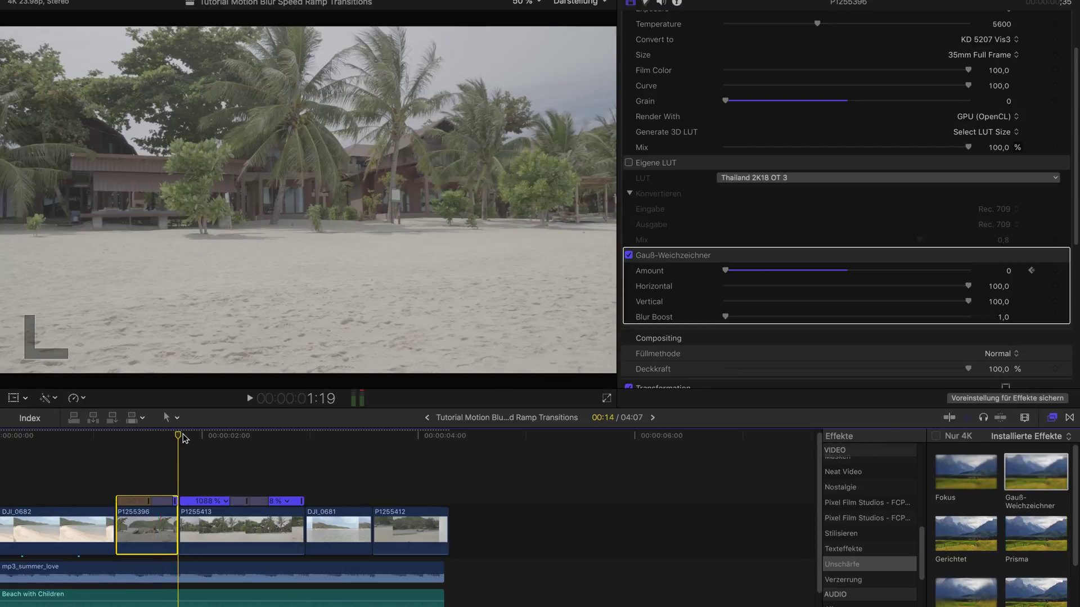
pyautogui.press('j')
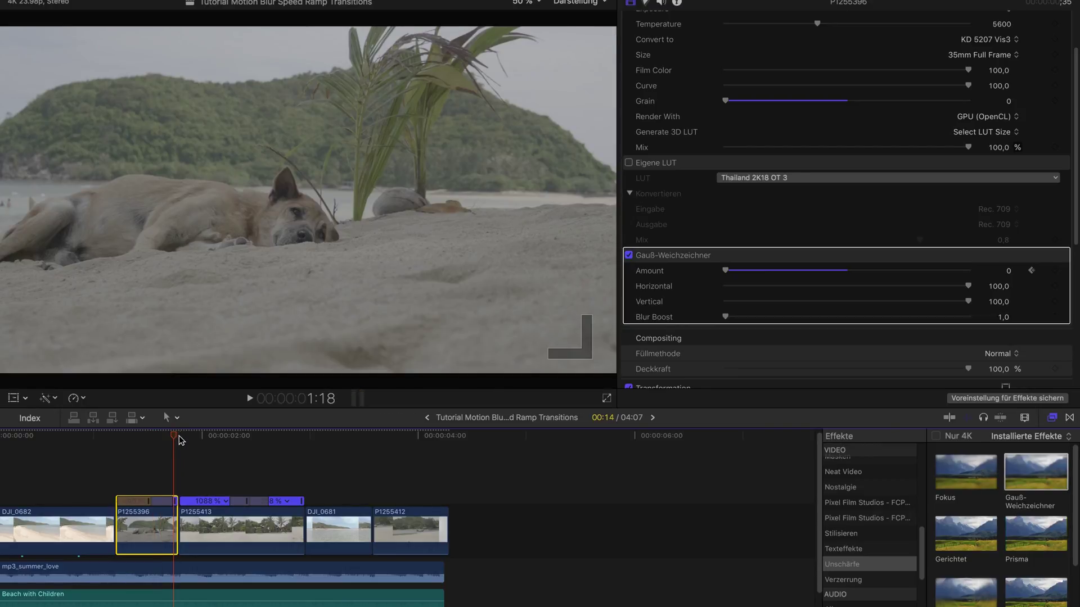
pyautogui.moveTo(1014, 274)
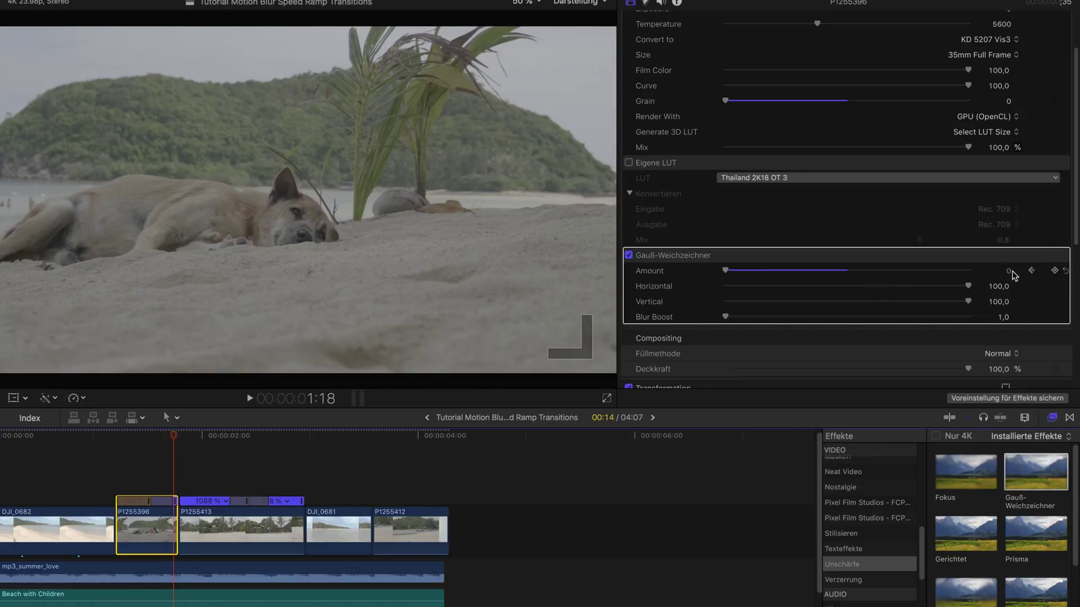
pyautogui.click(1055, 272)
pyautogui.moveTo(726, 273); pyautogui.dragTo(849, 275)
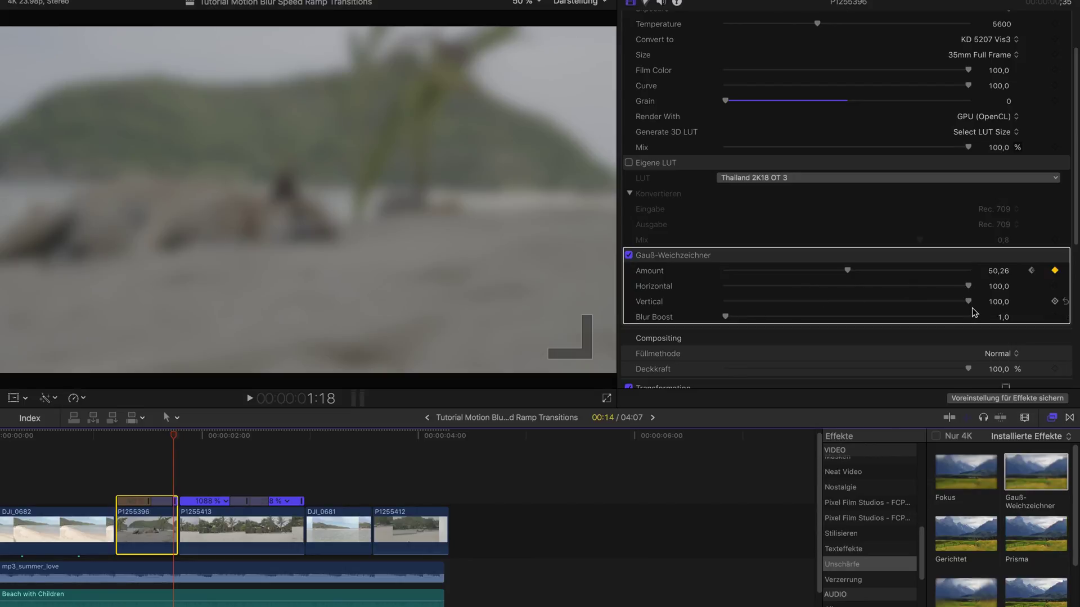
# Set the blur to Horizontal 100, Vertical 0, and check the Amount keyframes
pyautogui.moveTo(968, 304); pyautogui.dragTo(691, 286)
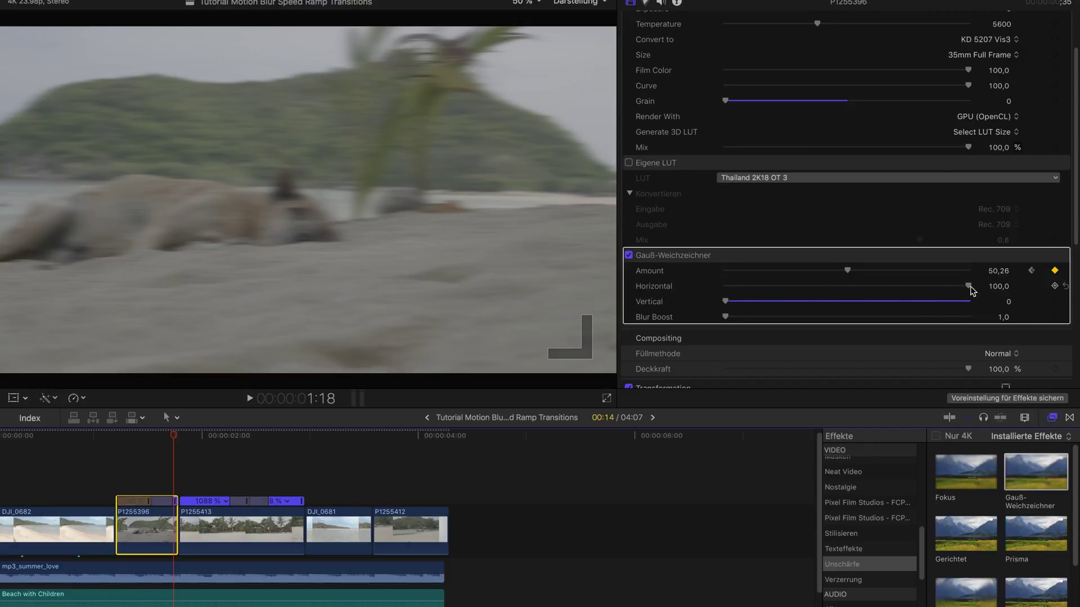
pyautogui.moveTo(971, 289); pyautogui.dragTo(998, 290)
pyautogui.moveTo(175, 434); pyautogui.dragTo(145, 435)
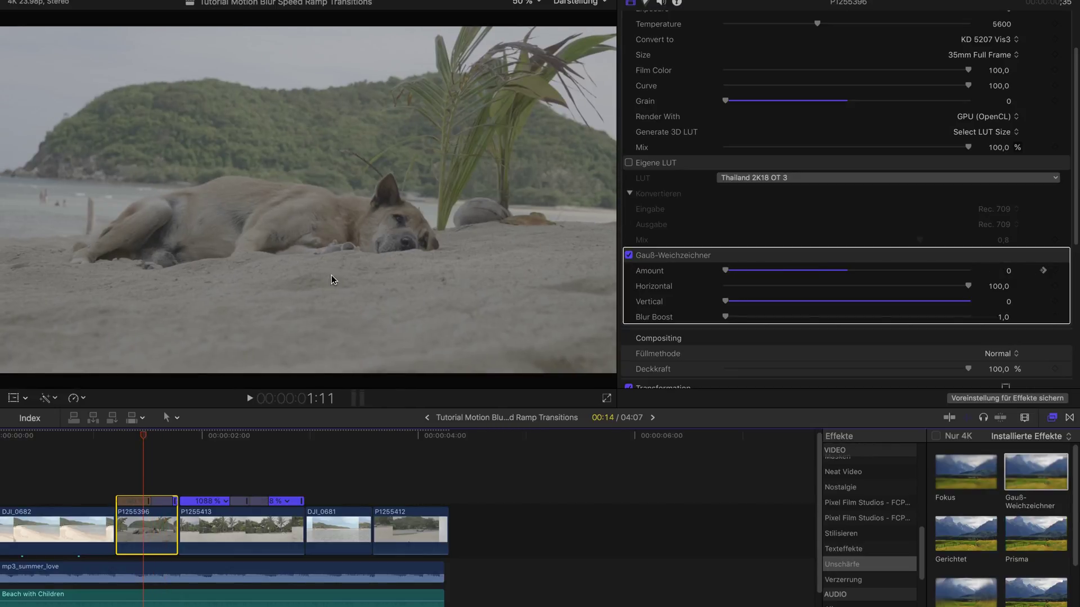
pyautogui.hotkey('alt', "'")
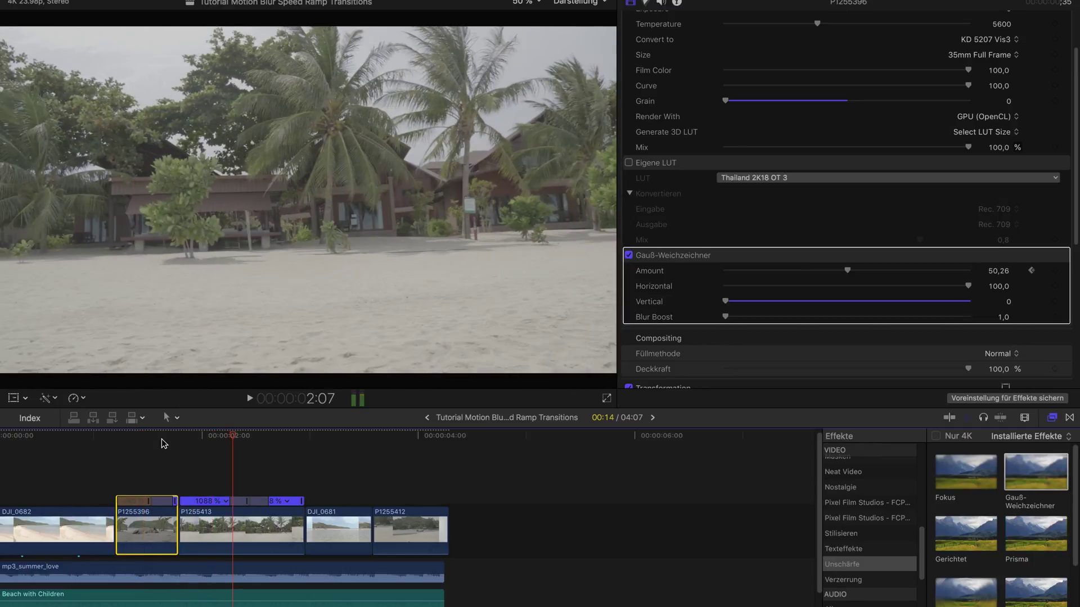
pyautogui.click(149, 453)
pyautogui.moveTo(148, 435); pyautogui.dragTo(193, 444)
# Drop a Gauß-Weichzeichner blur onto clip P1255413 and select it for editing
pyautogui.click(160, 538)
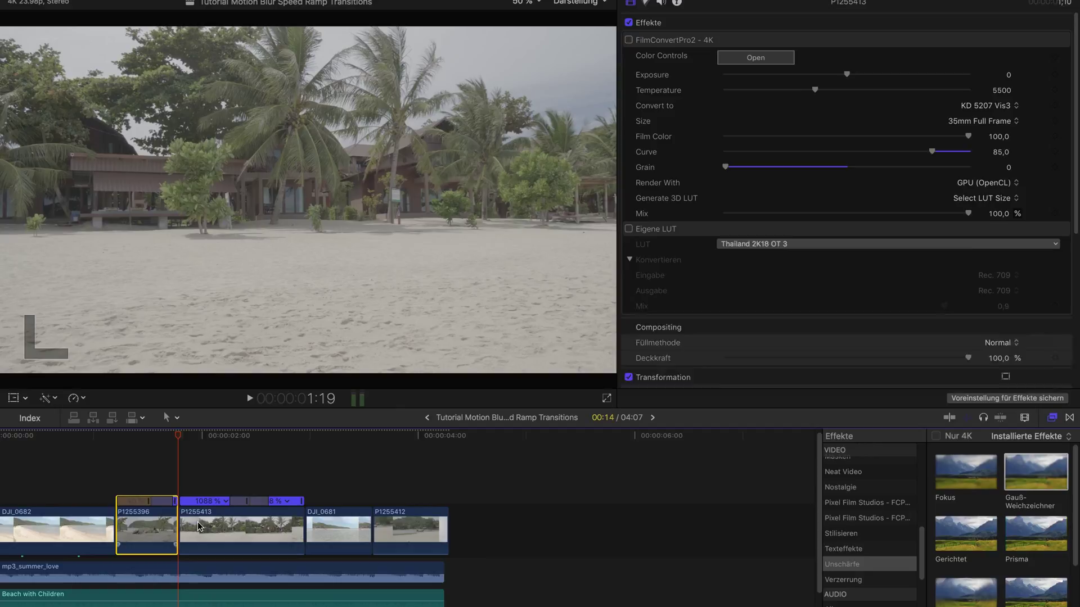
pyautogui.moveTo(1025, 475); pyautogui.dragTo(219, 537)
pyautogui.moveTo(178, 442)
pyautogui.mouseDown()
pyautogui.moveTo(194, 442)
pyautogui.moveTo(178, 442)
pyautogui.mouseUp()
pyautogui.click(212, 512)
pyautogui.scroll(-3, 727, 303)
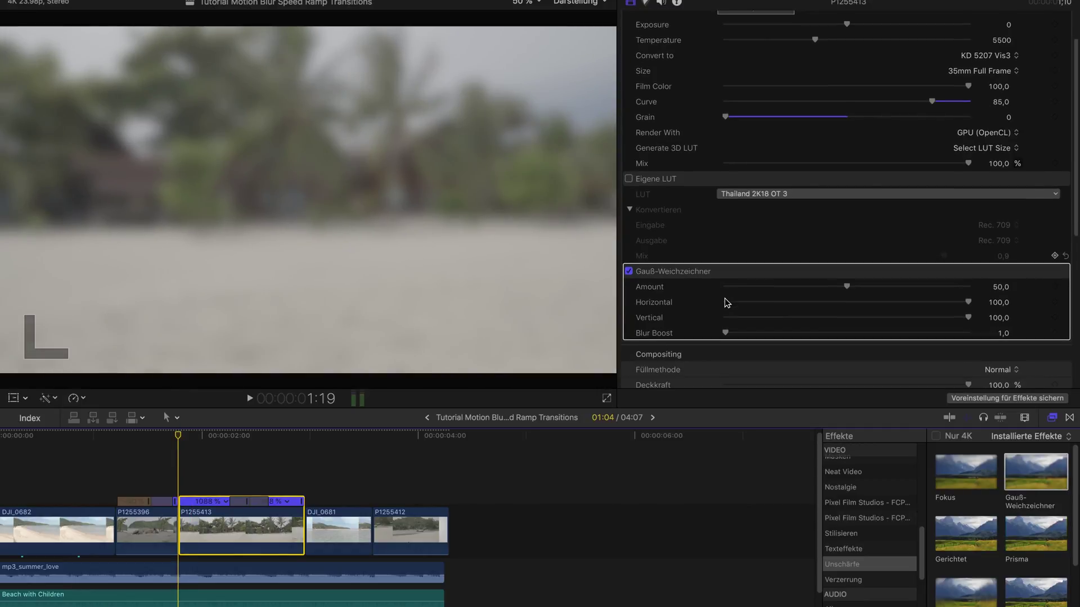
pyautogui.scroll(-2, 727, 303)
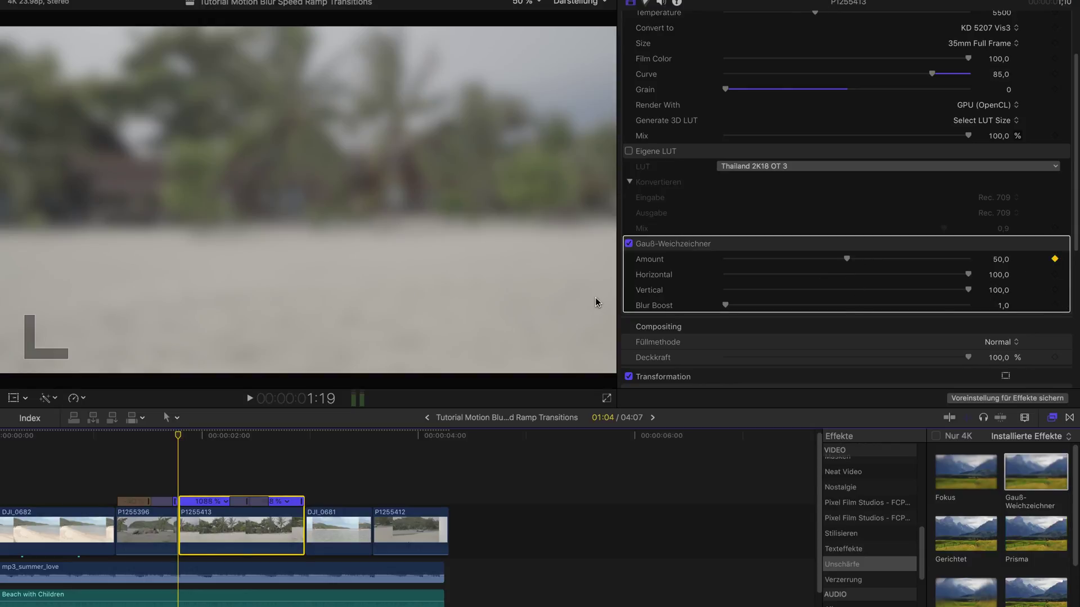
# Keyframe Amount 0 at 2:10 and set Vertical to 0 for horizontal-only blur
pyautogui.moveTo(178, 439); pyautogui.dragTo(249, 450)
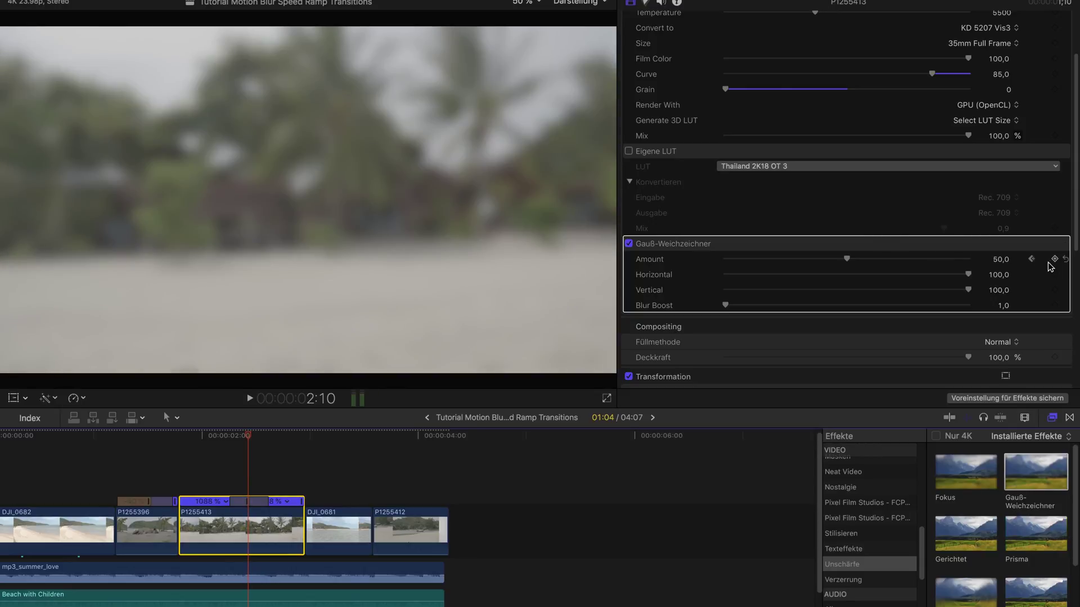
pyautogui.moveTo(846, 258); pyautogui.dragTo(606, 240)
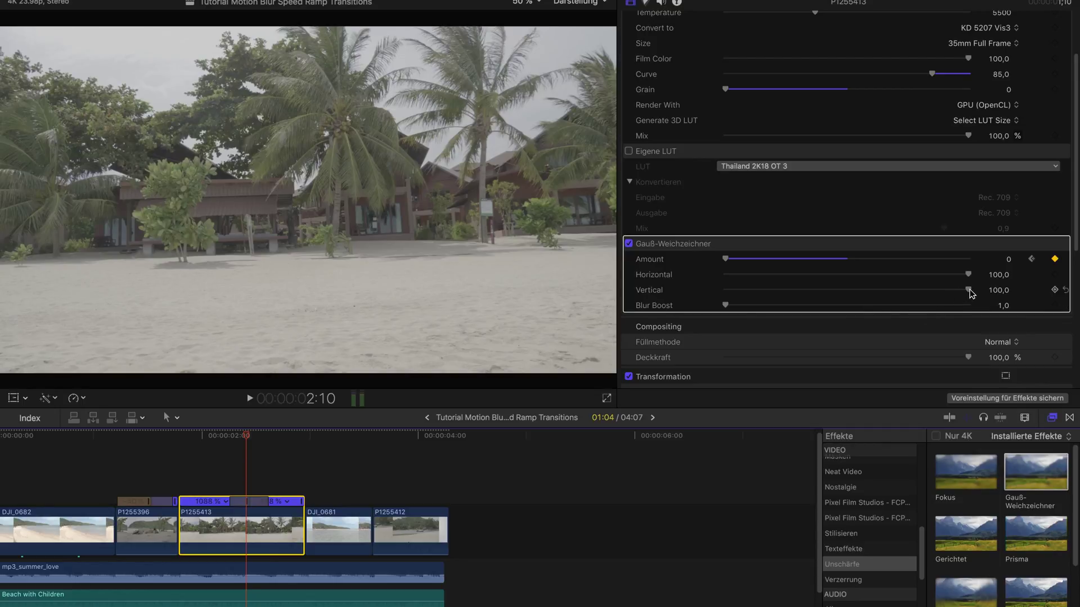
pyautogui.moveTo(969, 291); pyautogui.dragTo(644, 240)
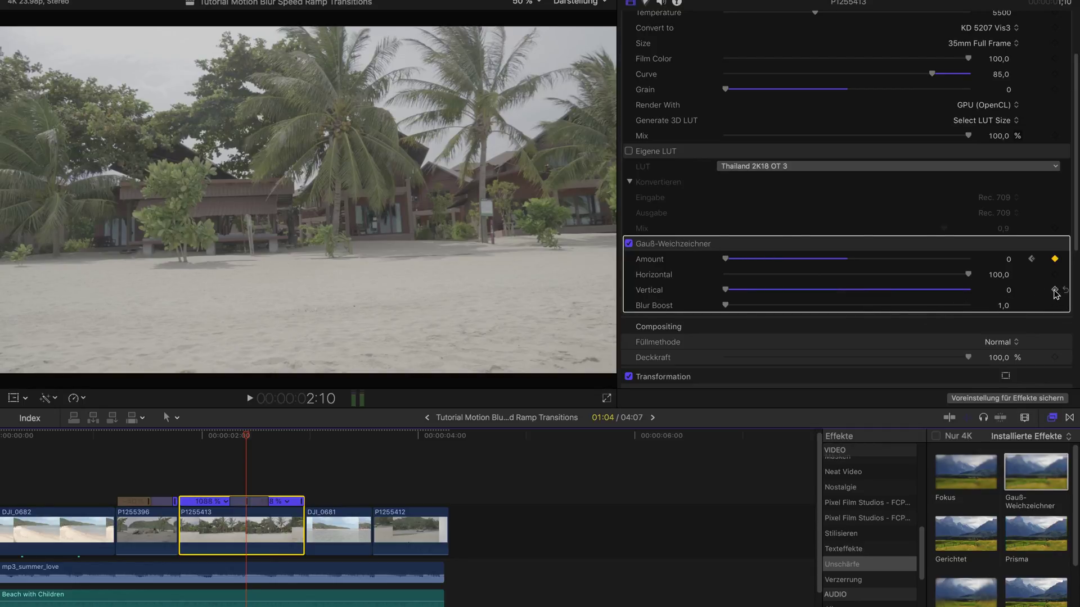
pyautogui.moveTo(242, 441); pyautogui.dragTo(272, 440)
pyautogui.click(115, 438)
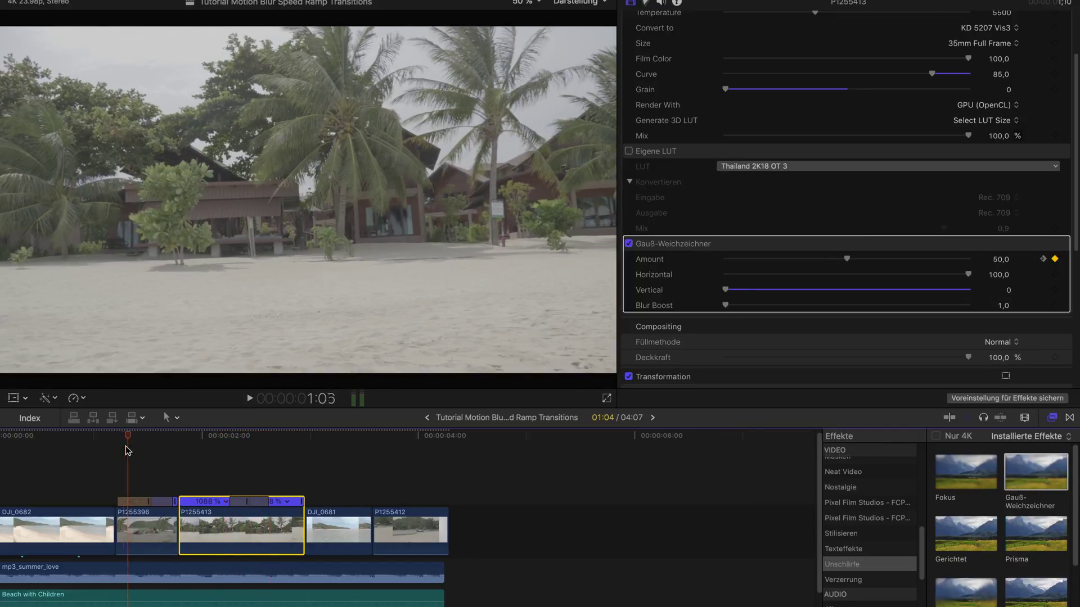
pyautogui.press('space')
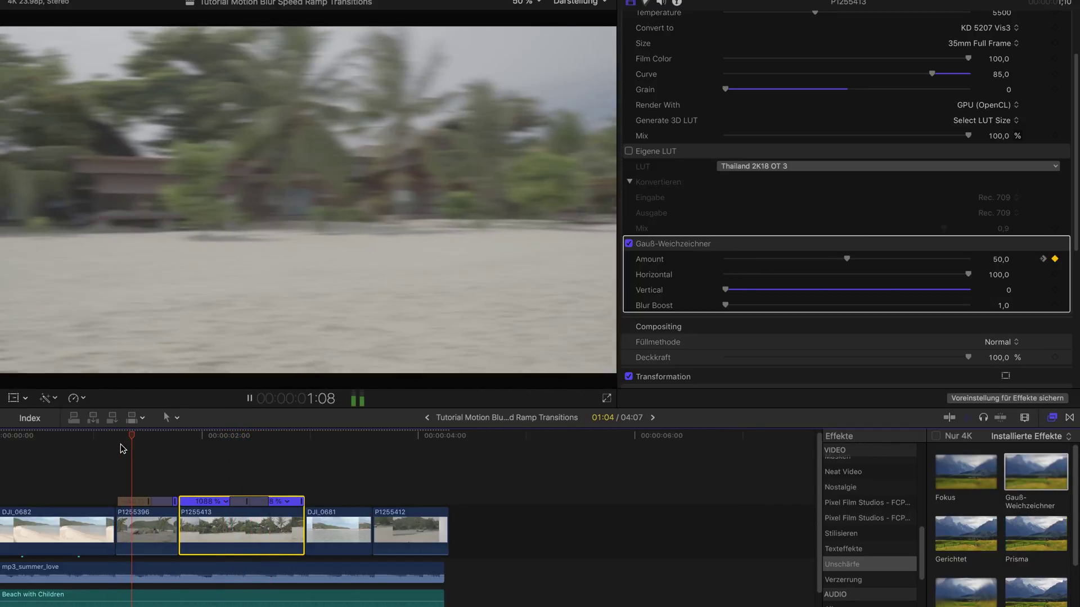
pyautogui.click(121, 448)
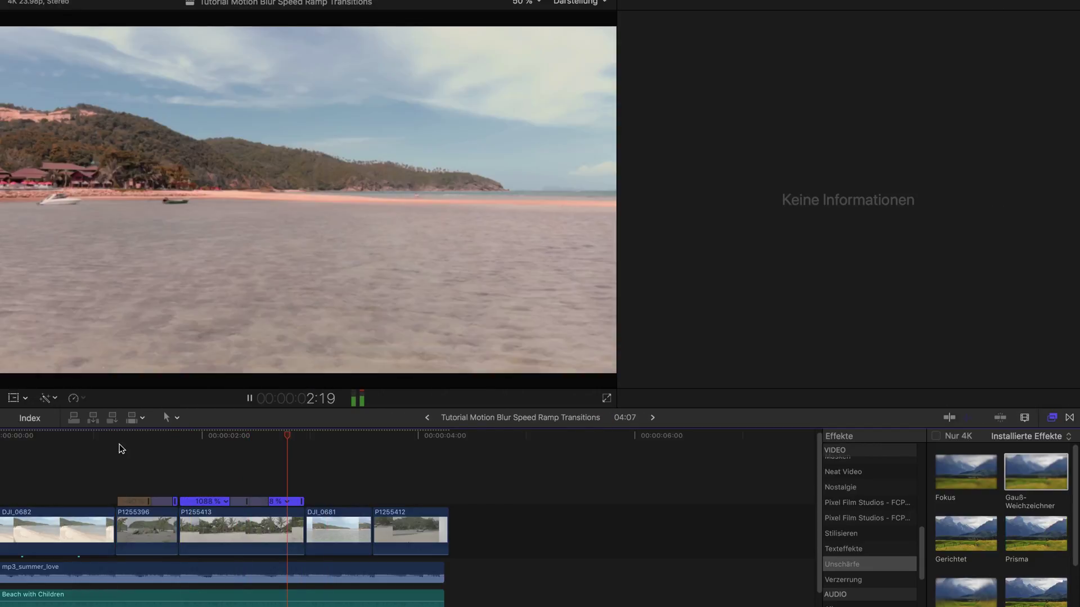
pyautogui.click(262, 529)
pyautogui.press('space')
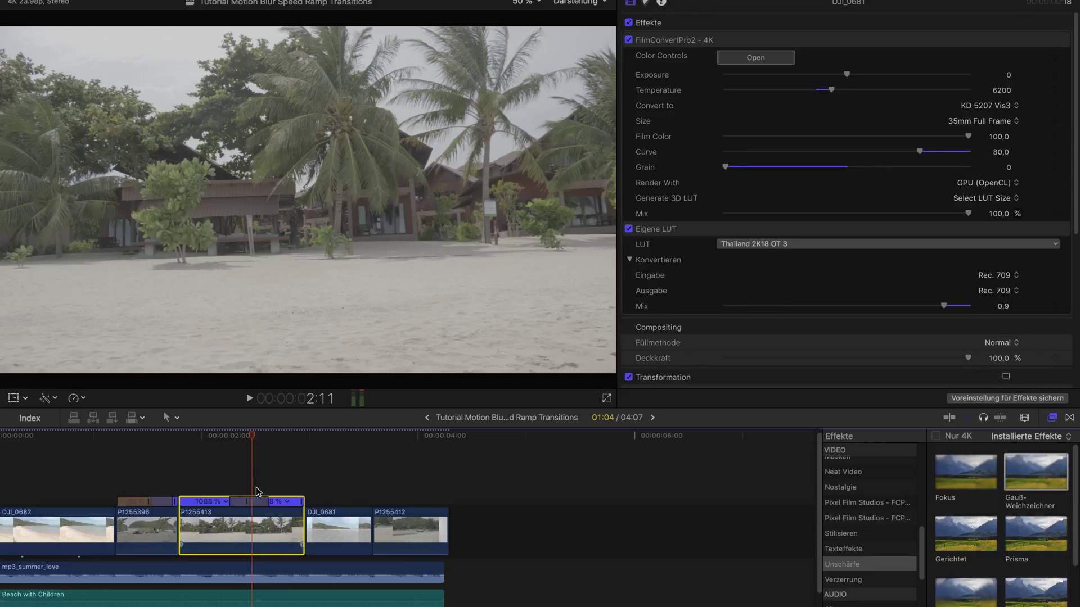
pyautogui.moveTo(253, 442)
pyautogui.mouseDown()
pyautogui.moveTo(230, 442)
pyautogui.moveTo(293, 435)
pyautogui.moveTo(272, 435)
pyautogui.mouseUp()
pyautogui.click(255, 527)
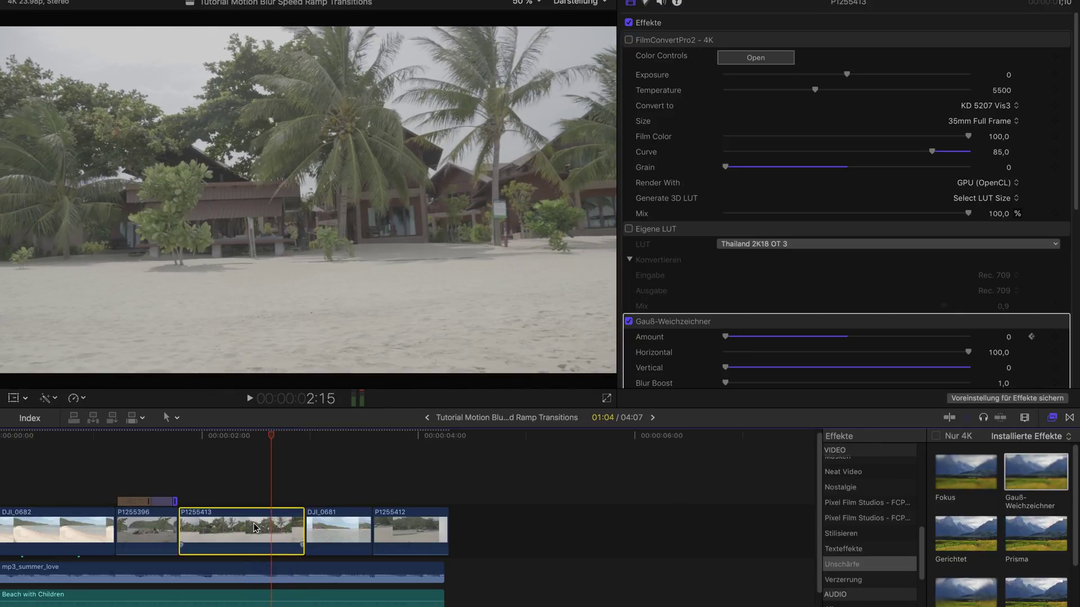
pyautogui.press('super+r')
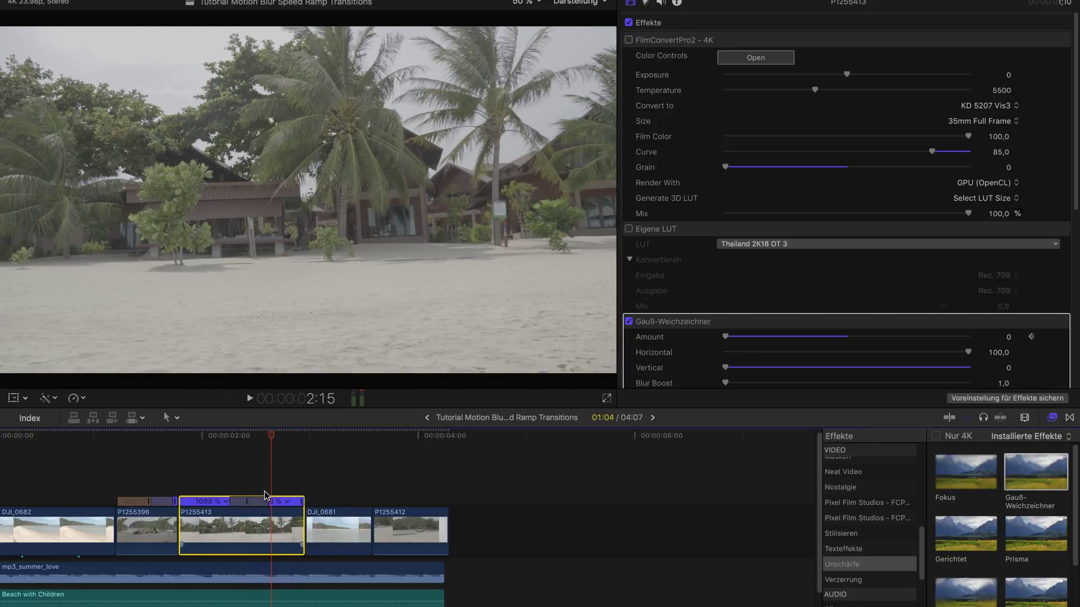
# Show clip P1255413's video animation lanes via Videoanimation einblenden
pyautogui.rightClick(254, 518)
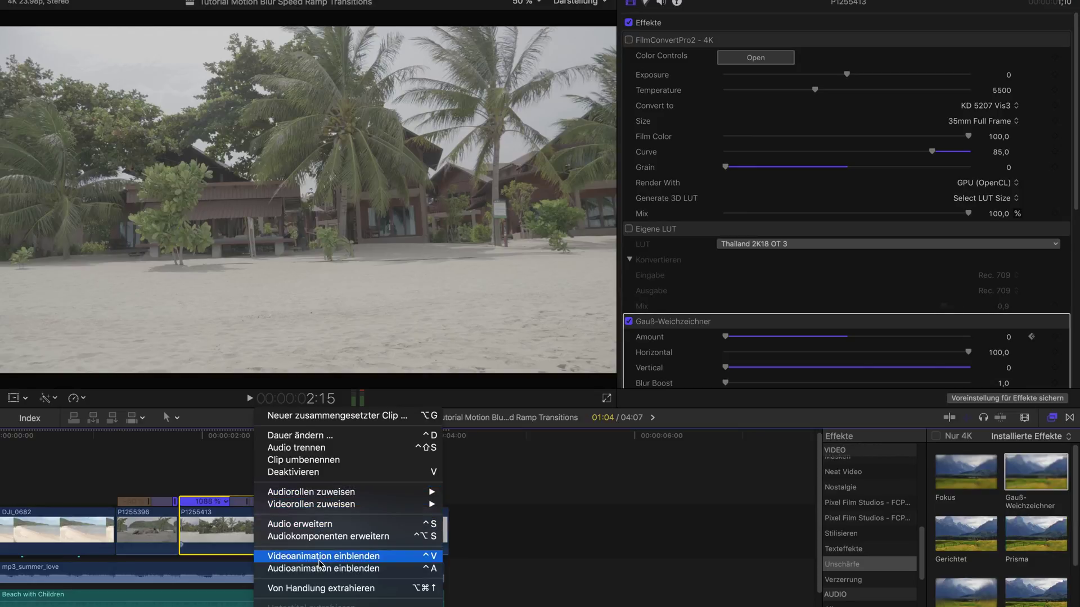
pyautogui.click(290, 559)
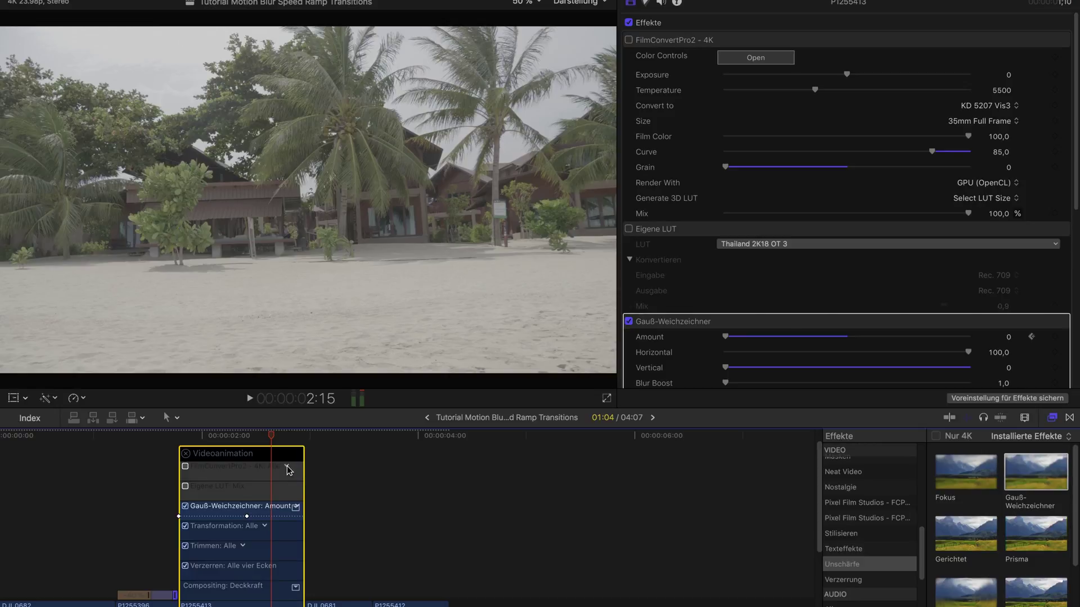
pyautogui.click(289, 471)
pyautogui.click(290, 473)
# Drag the zero-blur Amount keyframe later and replay the transition from 1:17
pyautogui.moveTo(271, 436); pyautogui.dragTo(290, 456)
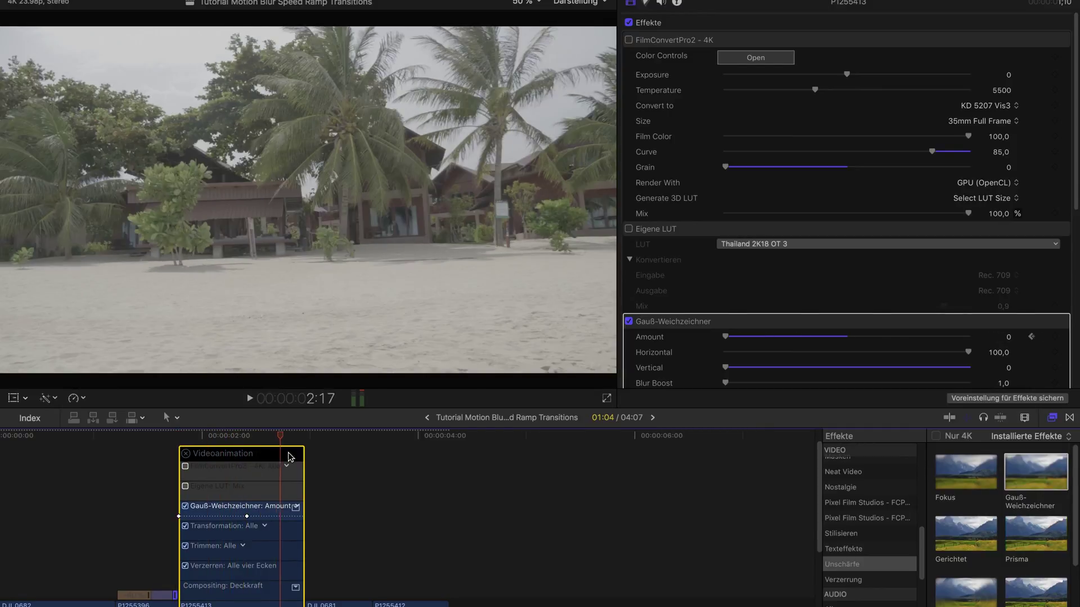
pyautogui.moveTo(247, 519); pyautogui.dragTo(289, 517)
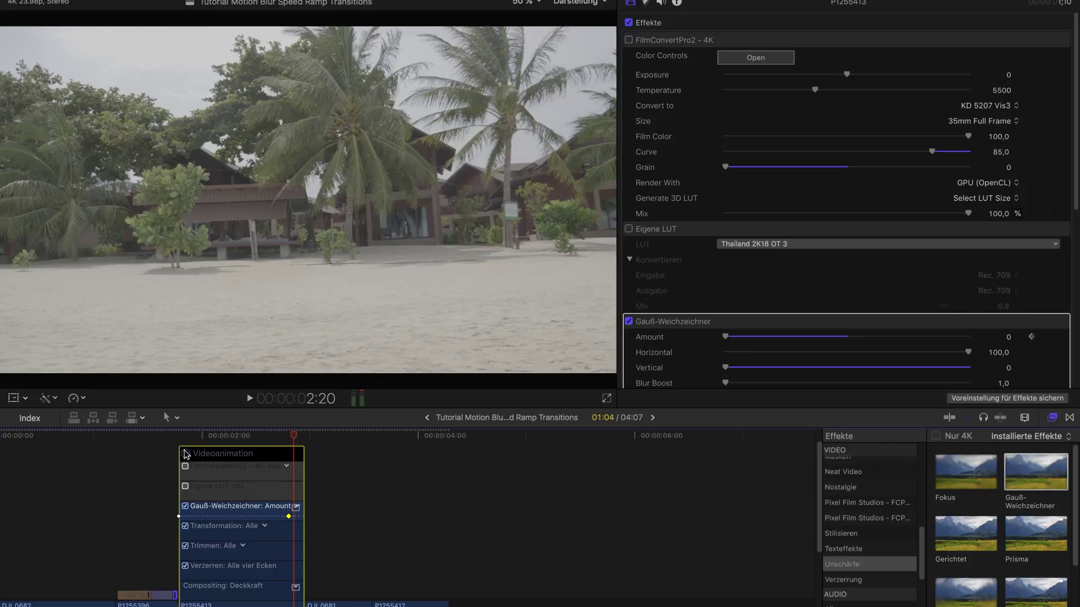
pyautogui.click(172, 433)
pyautogui.press('space')
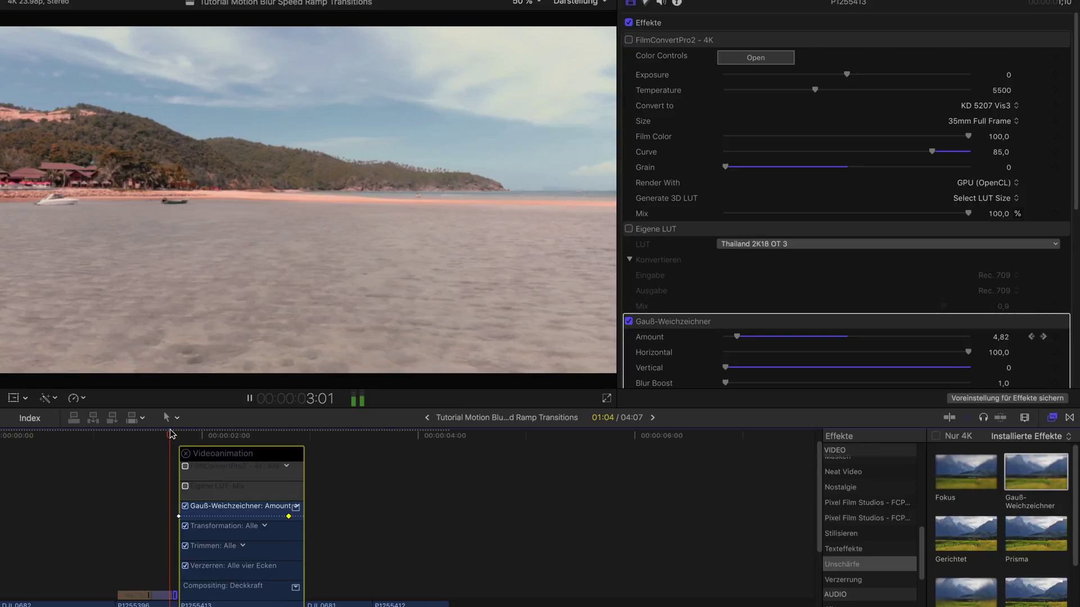
pyautogui.click(172, 433)
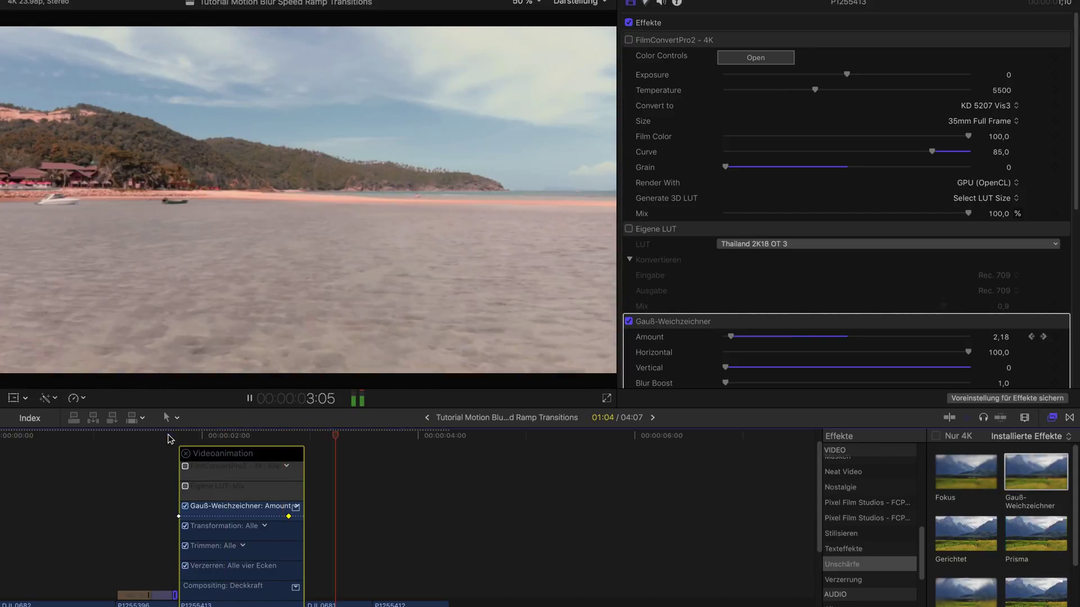
pyautogui.press('space')
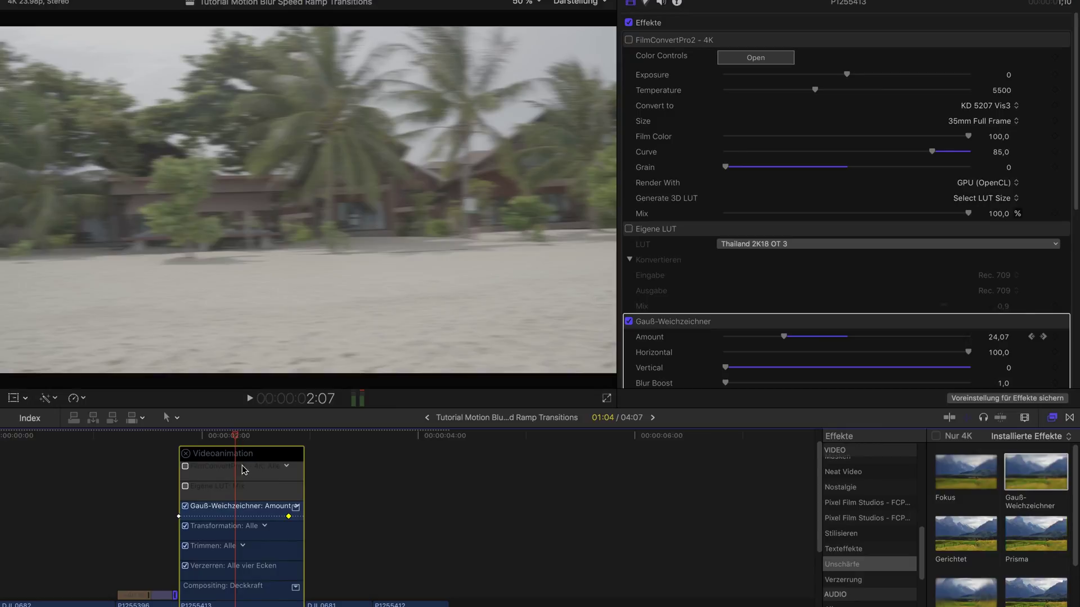
# Set P1255413's blur to Vertical 100, Horizontal 0, and return to the dog clip
pyautogui.scroll(-2, 244, 470)
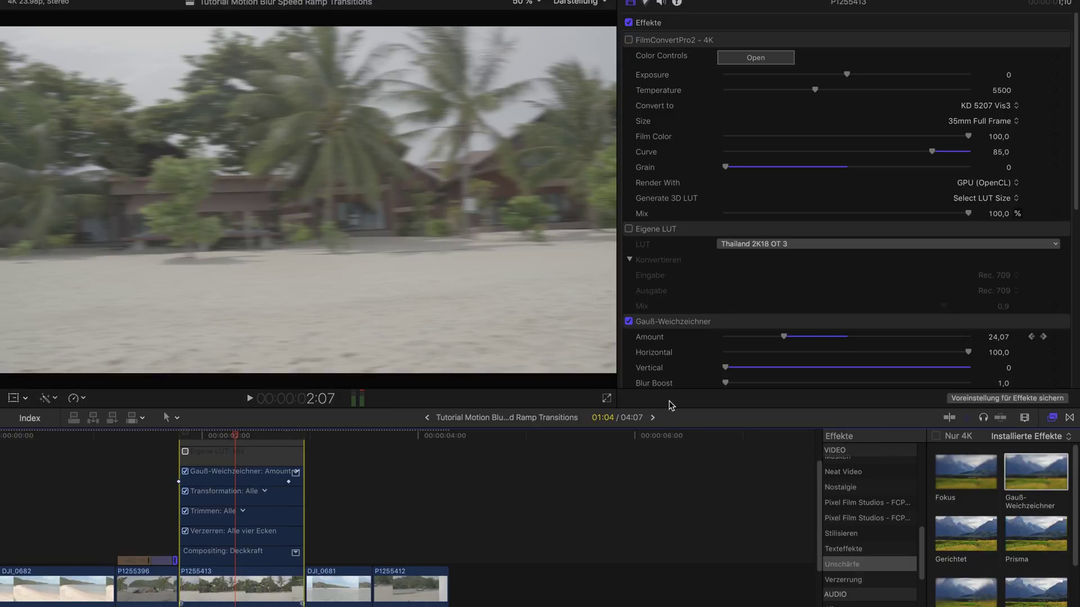
pyautogui.scroll(-2, 786, 340)
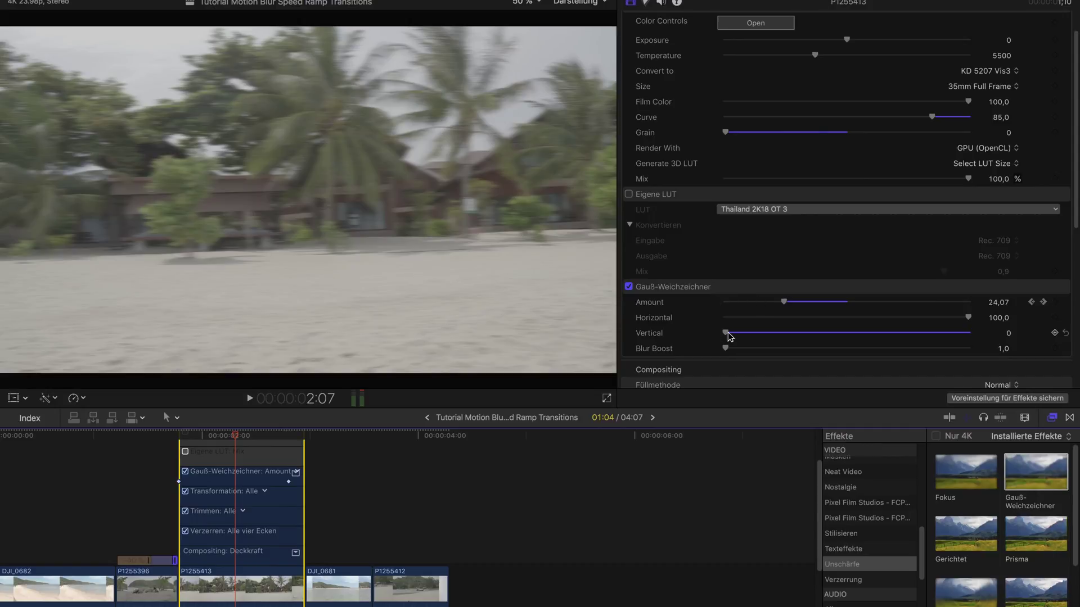
pyautogui.moveTo(728, 334); pyautogui.dragTo(688, 302)
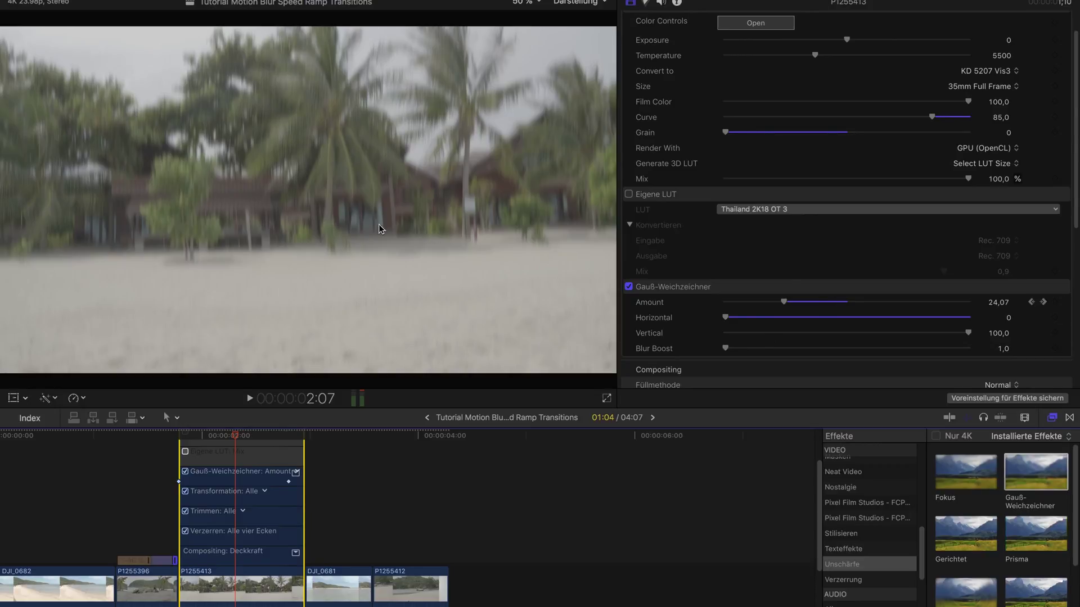
pyautogui.click(155, 436)
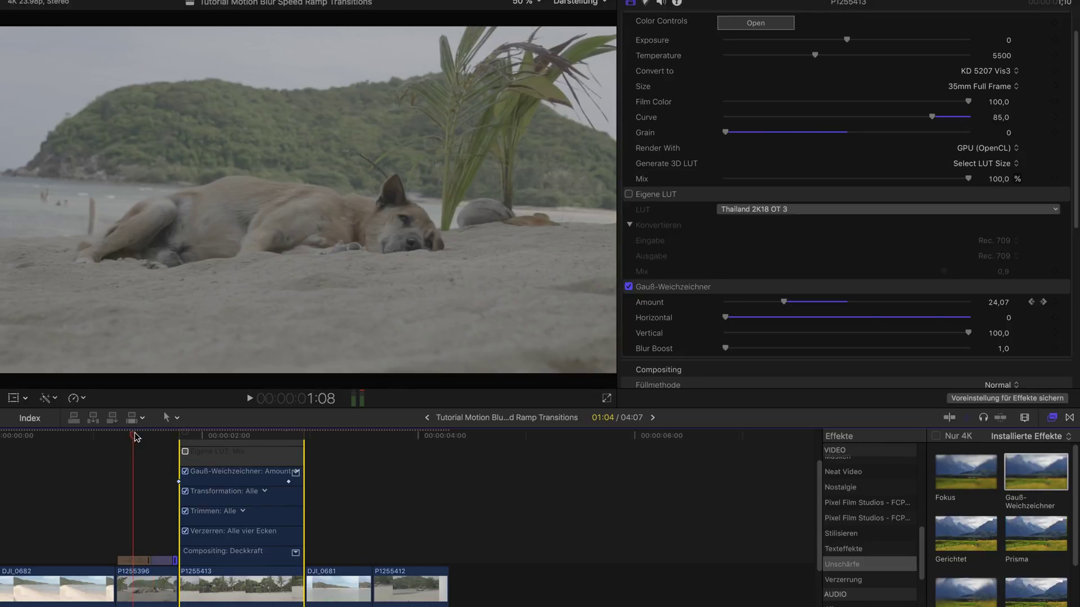
# Try mixed blur values at 1:20, finishing at Horizontal 100 and Vertical 0
pyautogui.click(180, 436)
pyautogui.moveTo(180, 436)
pyautogui.mouseDown()
pyautogui.moveTo(221, 433)
pyautogui.moveTo(180, 435)
pyautogui.moveTo(190, 434)
pyautogui.mouseUp()
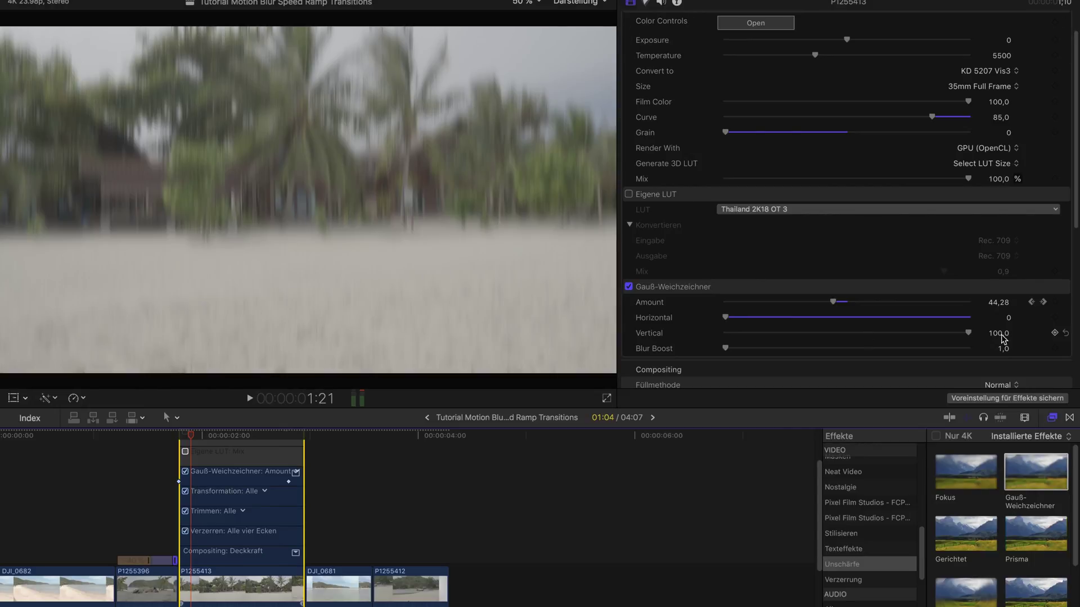
pyautogui.moveTo(966, 333); pyautogui.dragTo(849, 335)
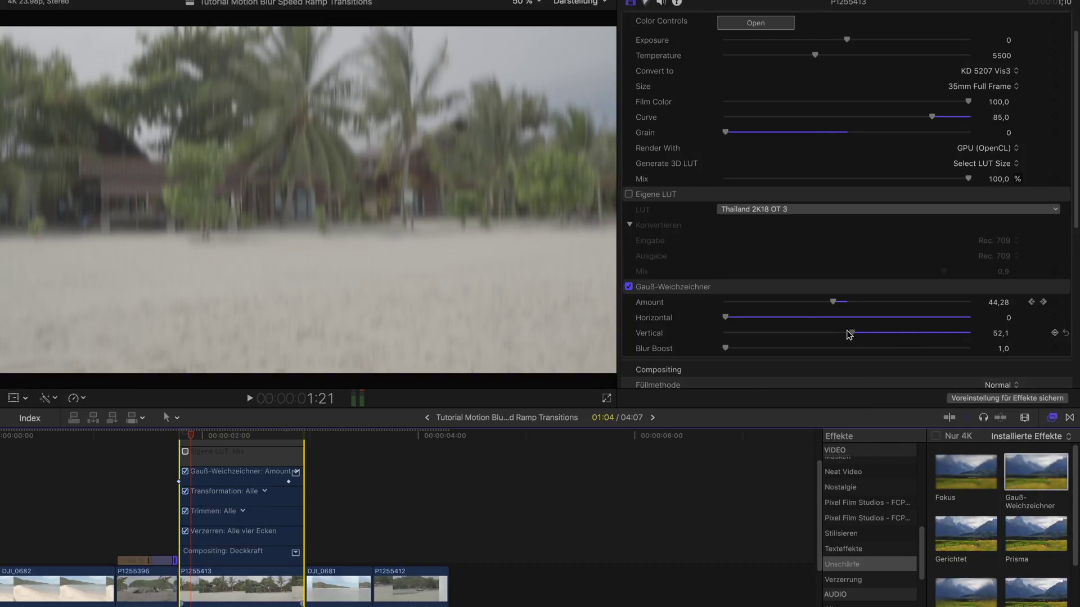
pyautogui.moveTo(725, 318); pyautogui.dragTo(846, 319)
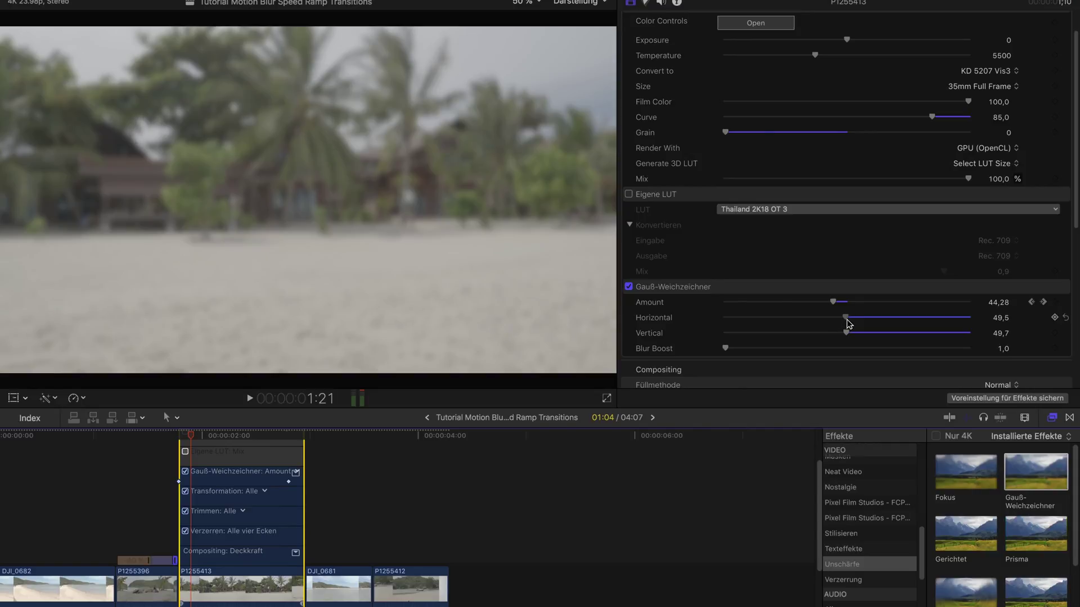
pyautogui.moveTo(190, 438)
pyautogui.mouseDown()
pyautogui.moveTo(220, 437)
pyautogui.moveTo(186, 438)
pyautogui.mouseUp()
pyautogui.moveTo(845, 317); pyautogui.dragTo(899, 319)
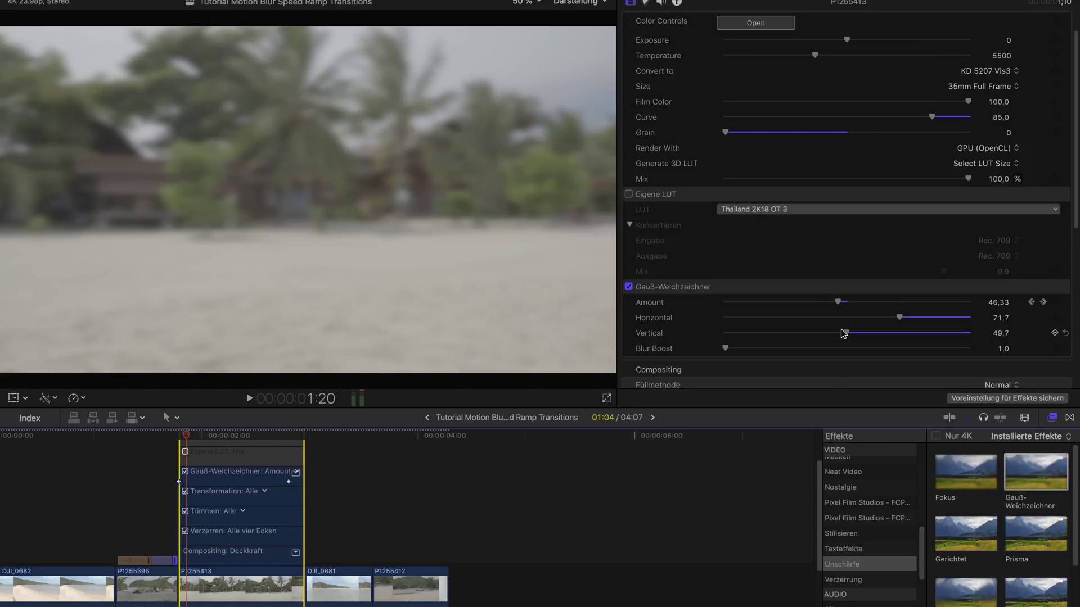
pyautogui.moveTo(841, 332); pyautogui.dragTo(620, 341)
pyautogui.moveTo(916, 324); pyautogui.dragTo(978, 320)
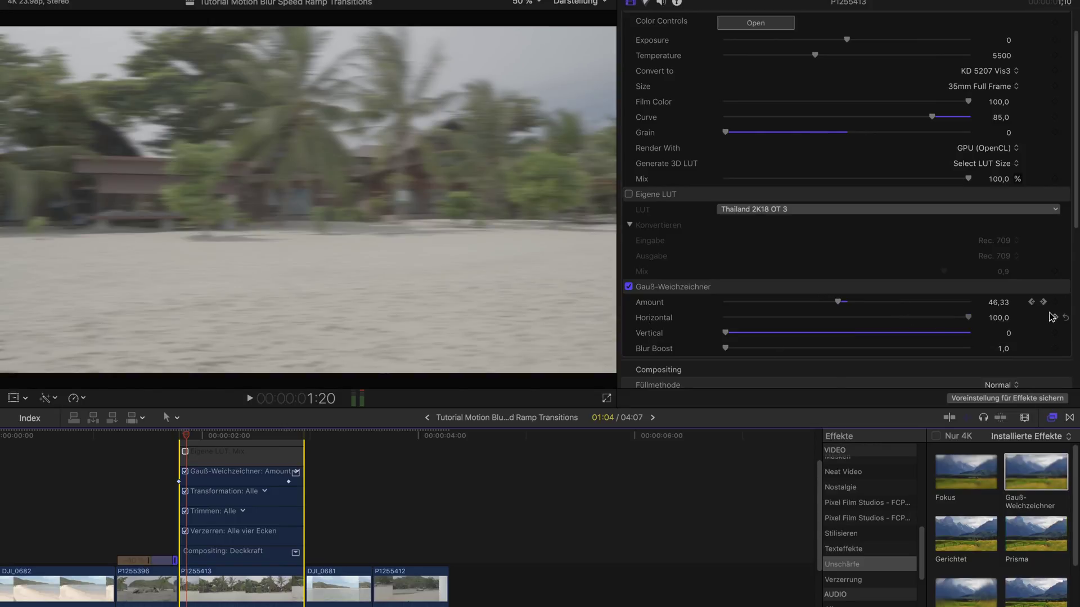